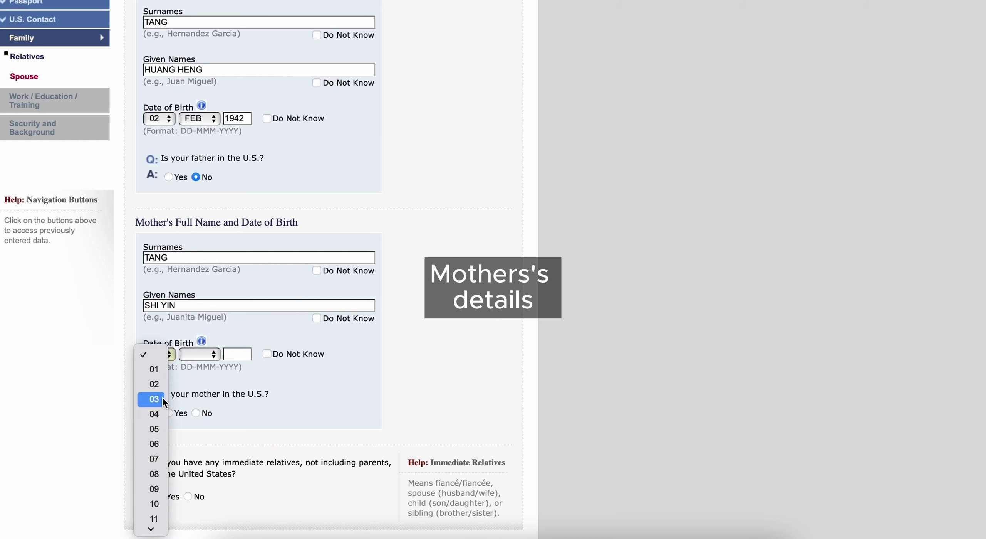
{"action": "left_click", "coordinate": [162, 397]}
{"action": "left_click", "coordinate": [201, 355]}
{"action": "left_click", "coordinate": [201, 401]}
{"action": "left_click", "coordinate": [243, 355]}
{"action": "type", "text": "194"}
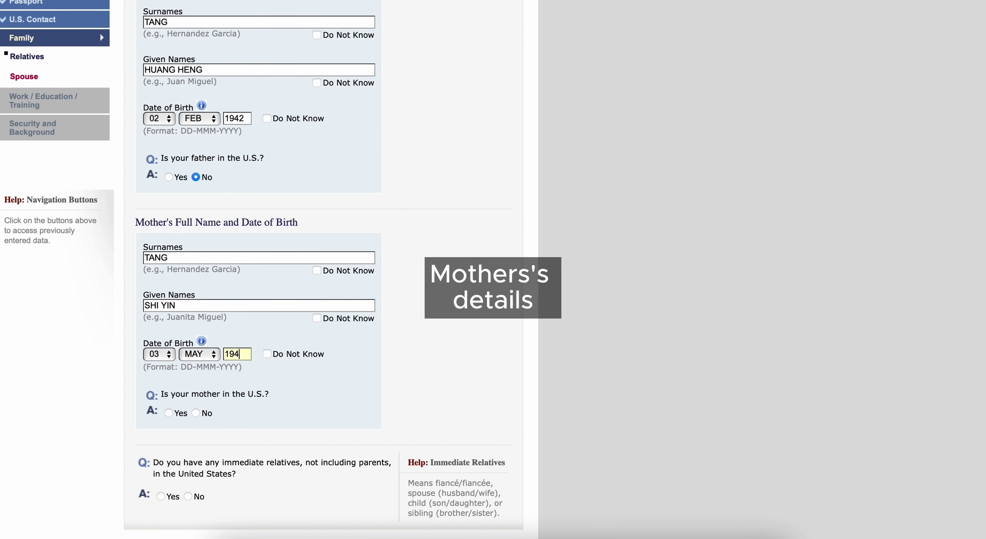
{"action": "type", "text": "7"}
{"action": "scroll", "coordinate": [209, 351], "scroll_direction": "down", "scroll_amount": 2}
{"action": "left_click", "coordinate": [208, 352]}
{"action": "scroll", "coordinate": [272, 406], "scroll_direction": "down", "scroll_amount": 2}
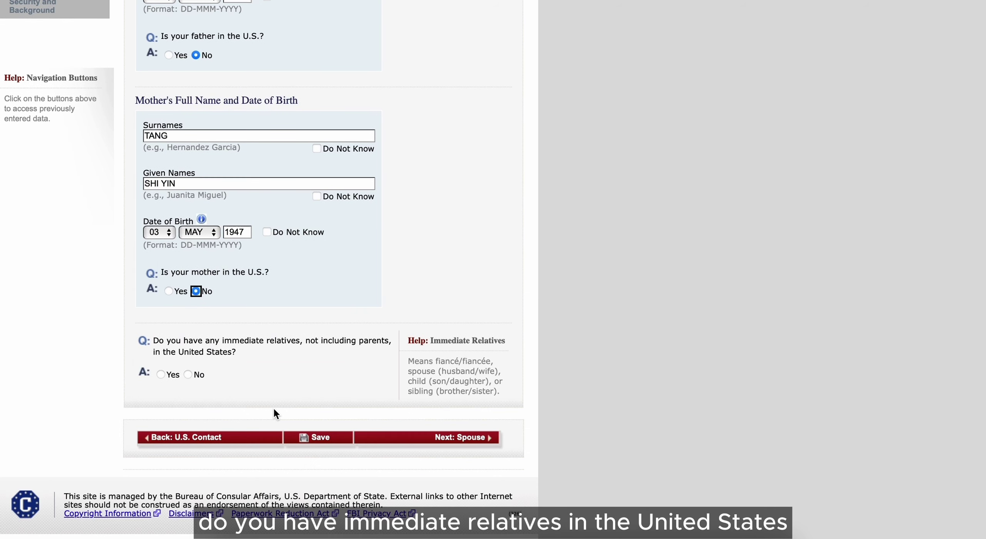
{"action": "left_click", "coordinate": [188, 374]}
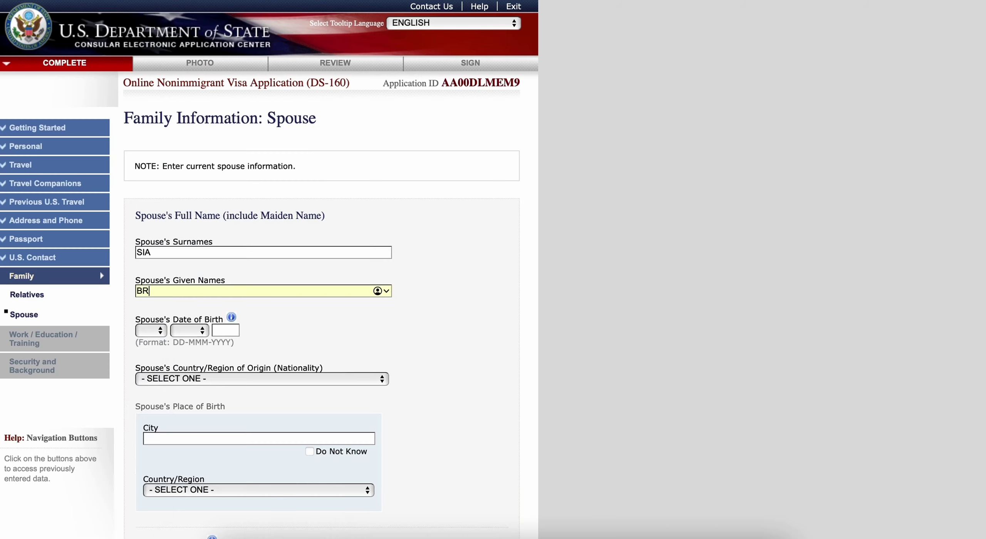
{"action": "left_click", "coordinate": [152, 330]}
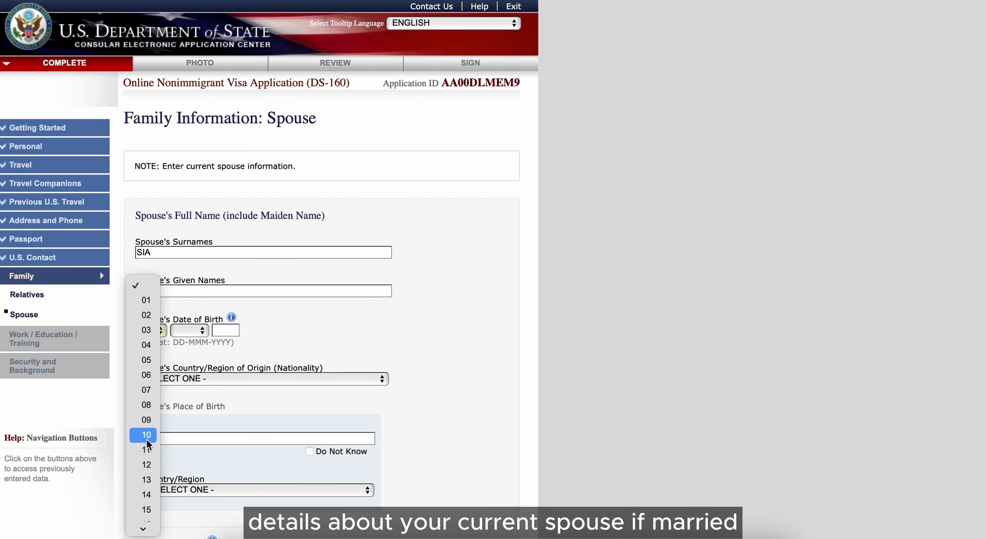
{"action": "left_click", "coordinate": [146, 406]}
{"action": "left_click", "coordinate": [185, 331]}
{"action": "left_click", "coordinate": [186, 450]}
{"action": "left_click", "coordinate": [225, 331]}
{"action": "type", "text": "1993"}
Step: Set the spouse's nationality to MALAYSIA
{"action": "left_click", "coordinate": [232, 378]}
{"action": "scroll", "coordinate": [226, 440], "scroll_direction": "down", "scroll_amount": 20}
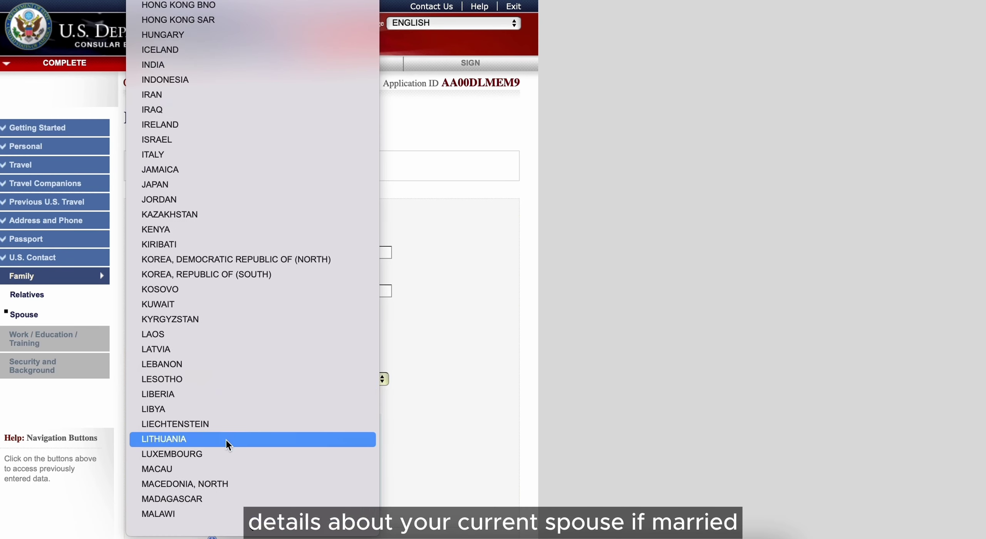
{"action": "scroll", "coordinate": [227, 443], "scroll_direction": "down", "scroll_amount": 3}
{"action": "left_click", "coordinate": [229, 482]}
{"action": "scroll", "coordinate": [230, 477], "scroll_direction": "down", "scroll_amount": 2}
Step: Enter KUALA LUMPUR as the spouse's birth city, use SAME AS HOME ADDRESS, and continue to Work/Education
{"action": "left_click", "coordinate": [230, 377]}
{"action": "type", "text": "KUALA LUMPUR"}
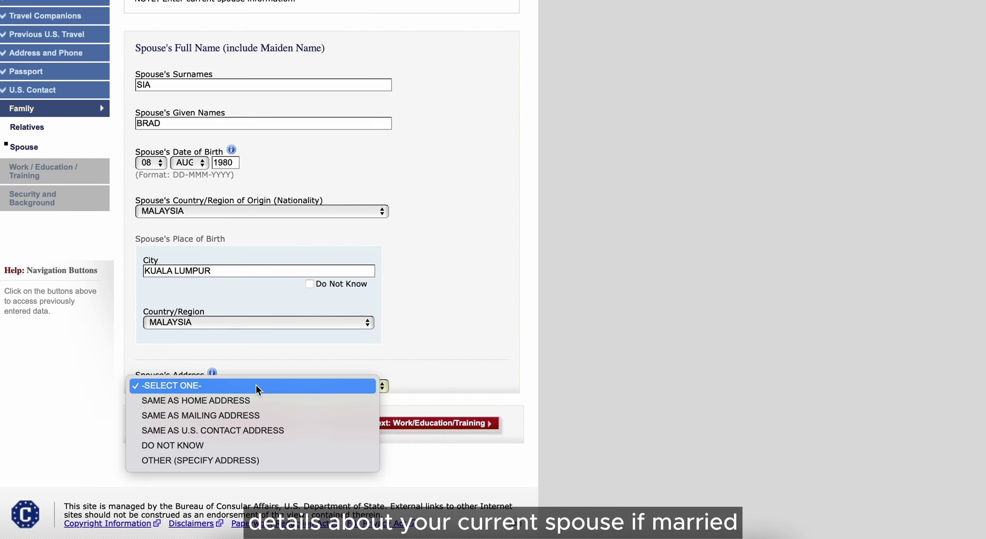
{"action": "left_click", "coordinate": [260, 399]}
{"action": "scroll", "coordinate": [347, 409], "scroll_direction": "down", "scroll_amount": 1}
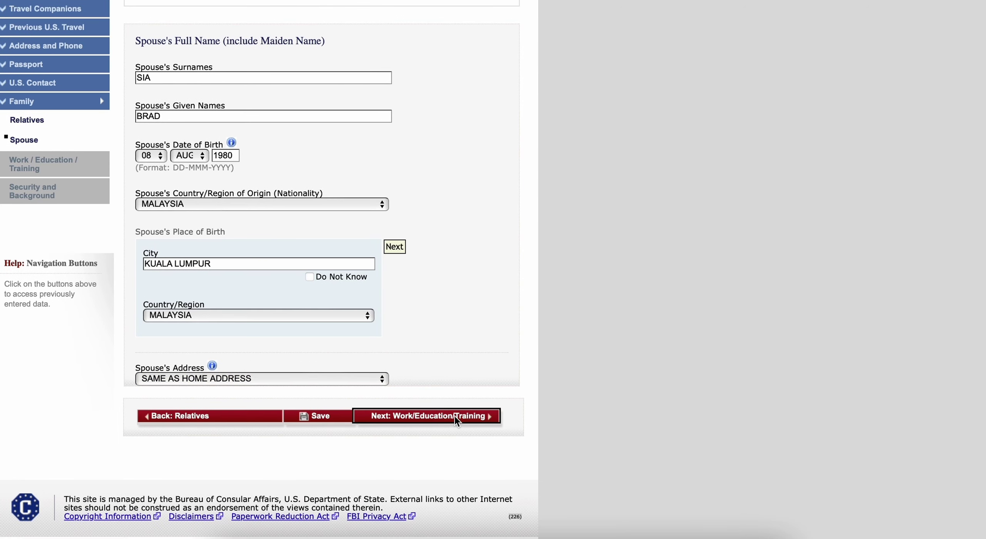
{"action": "left_click", "coordinate": [455, 415]}
{"action": "left_click", "coordinate": [307, 228]}
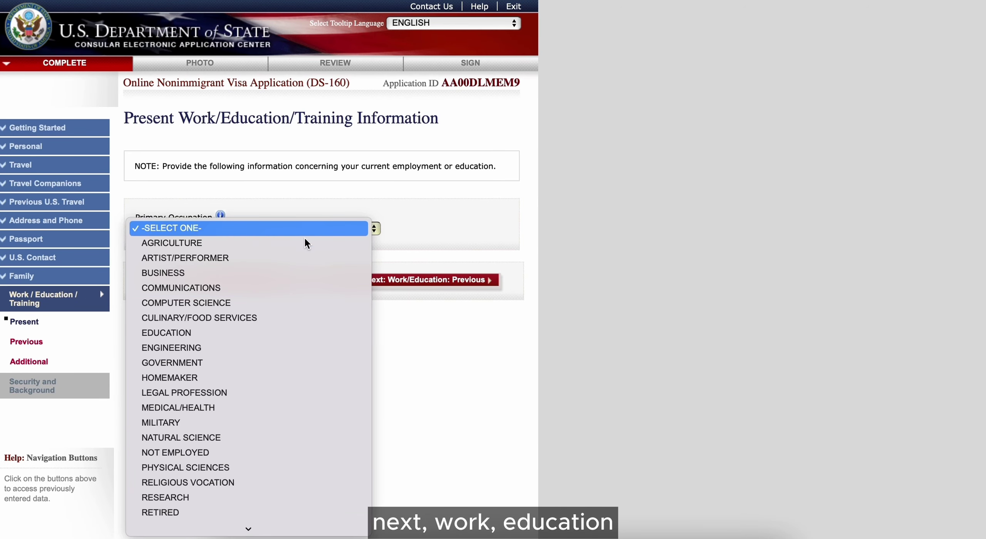
Step: Choose COMPUTER SCIENCE as occupation and enter the employer's postal code 34900, phone number, and country MALAYSIA
{"action": "left_click", "coordinate": [304, 303]}
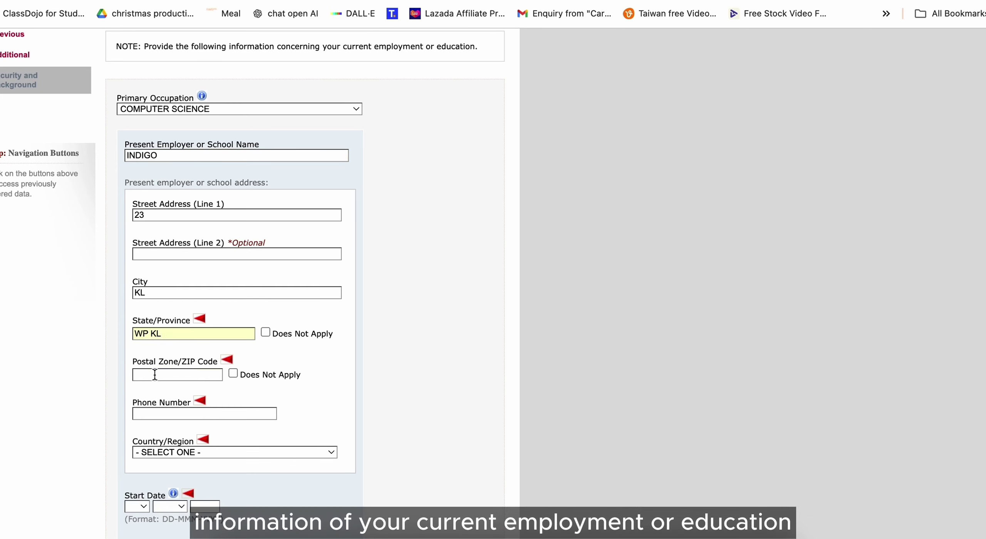
{"action": "left_click", "coordinate": [154, 374]}
{"action": "type", "text": "34900"}
{"action": "left_click", "coordinate": [167, 416]}
{"action": "left_click", "coordinate": [206, 453]}
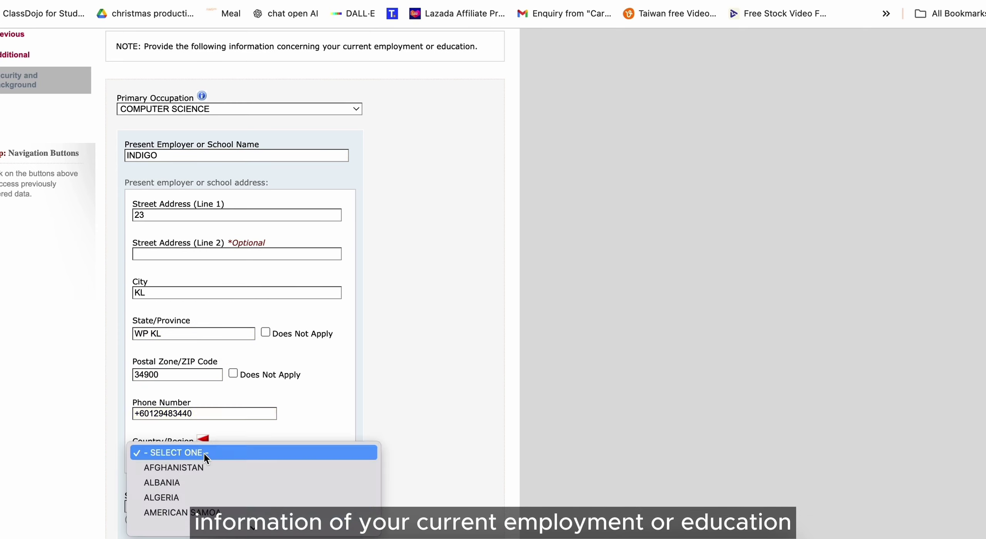
{"action": "scroll", "coordinate": [204, 454], "scroll_direction": "down", "scroll_amount": 20}
{"action": "left_click", "coordinate": [215, 448]}
{"action": "scroll", "coordinate": [216, 449], "scroll_direction": "down", "scroll_amount": 3}
Step: Set the start date to 03 MAR 2017, mark income Does Not Apply, and enter duties 'DESIGN WEBSITE, DIGITAL ADVERTISING'
{"action": "left_click", "coordinate": [138, 372]}
{"action": "left_click", "coordinate": [139, 418]}
{"action": "left_click", "coordinate": [176, 374]}
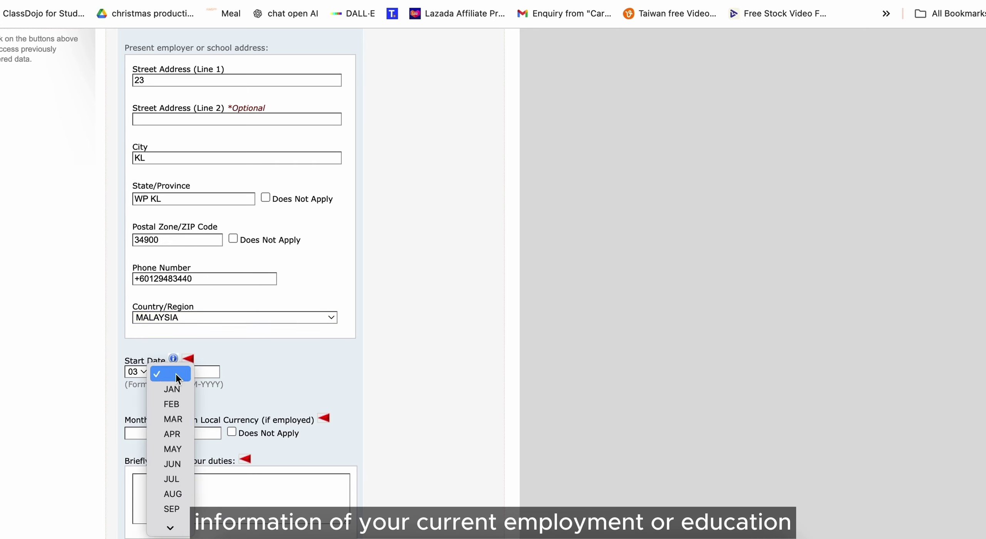
{"action": "left_click", "coordinate": [173, 419]}
{"action": "left_click", "coordinate": [216, 368]}
{"action": "type", "text": "201"}
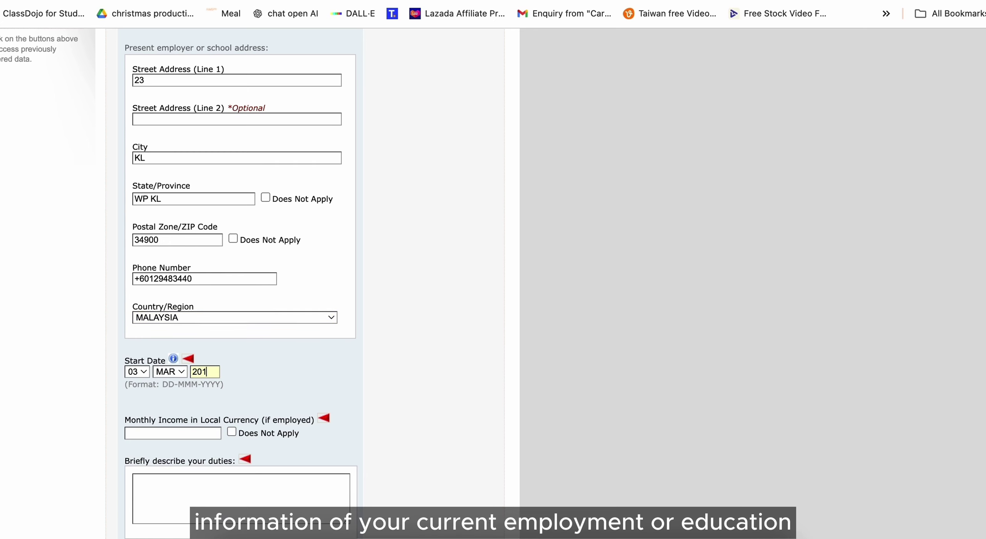
{"action": "type", "text": "7"}
{"action": "scroll", "coordinate": [271, 367], "scroll_direction": "down", "scroll_amount": 2}
{"action": "left_click", "coordinate": [246, 356]}
{"action": "key", "text": "Tab"}
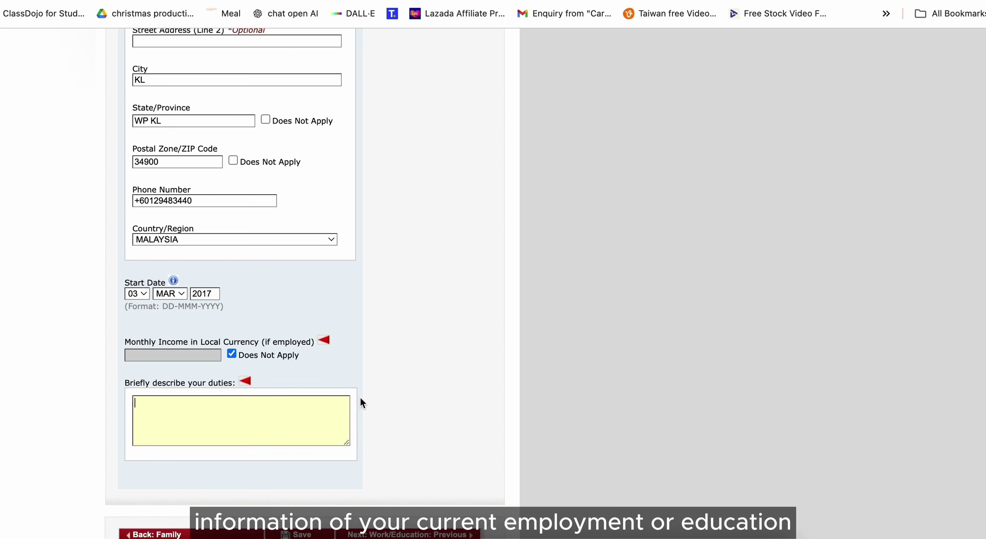
{"action": "type", "text": "DESIGN WEBSITE, DIGITAL ADVERTISING"}
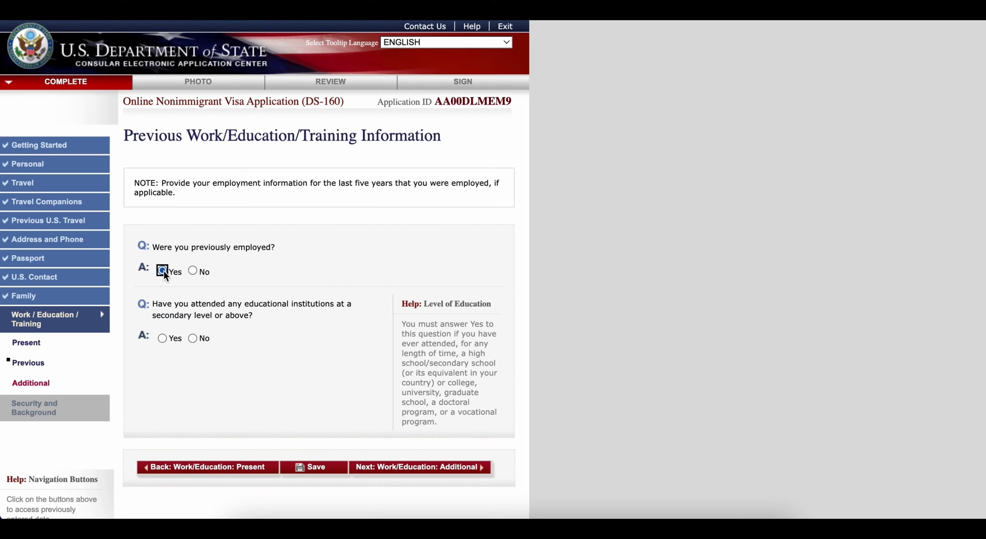
Step: Answer Yes to previous employment and enter the BESTO employer name with country MALAYSIA
{"action": "left_click", "coordinate": [163, 270]}
{"action": "left_click", "coordinate": [245, 324]}
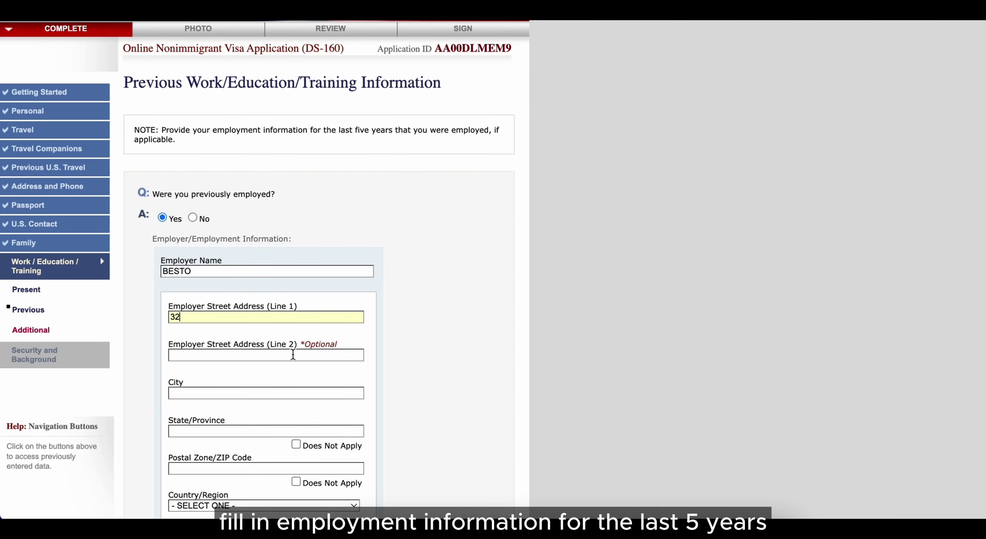
{"action": "scroll", "coordinate": [293, 354], "scroll_direction": "down", "scroll_amount": 3}
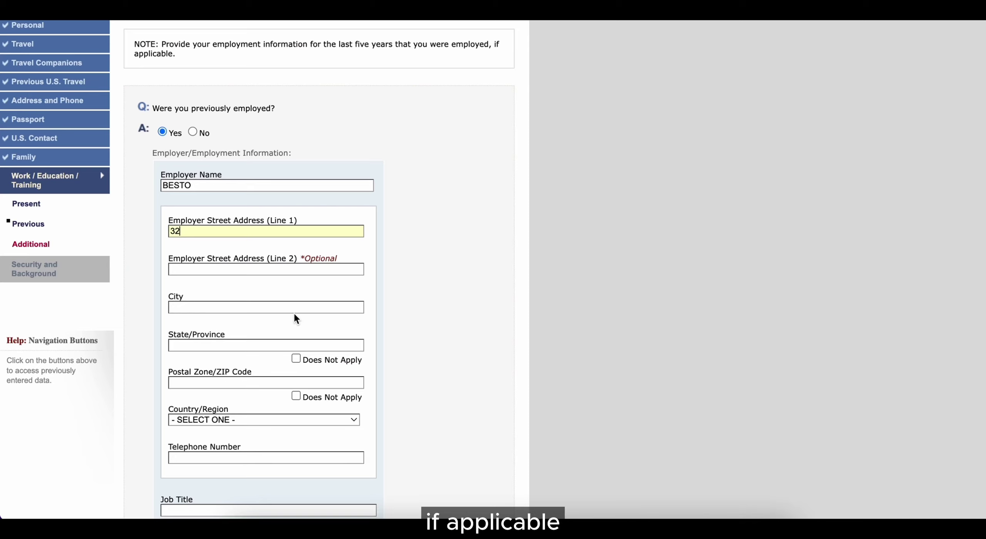
{"action": "left_click", "coordinate": [294, 421]}
{"action": "key", "text": "m"}
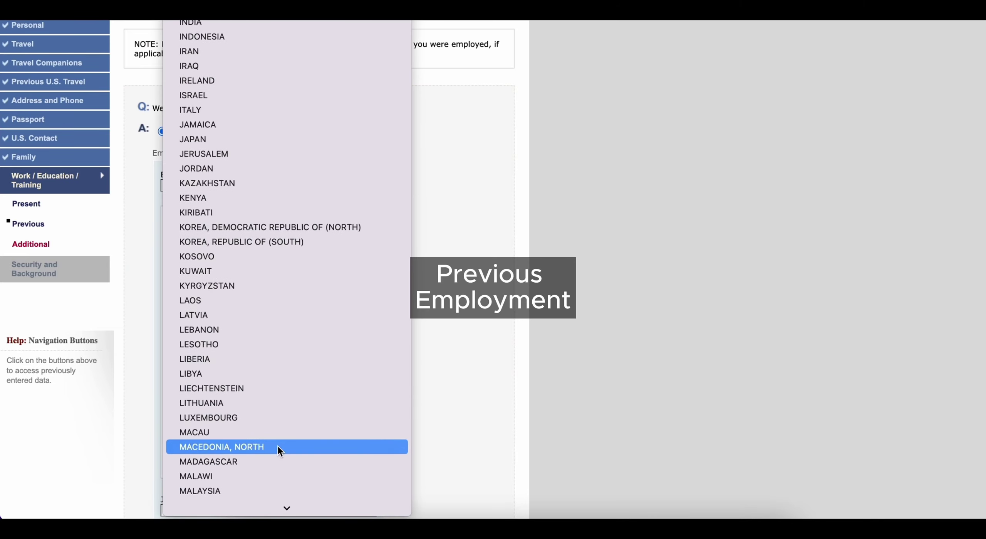
{"action": "left_click", "coordinate": [281, 490]}
Step: Fill in the previous employer's address (JALAN BES, city KL, state KL, postal code 3490) and phone
{"action": "left_click", "coordinate": [262, 382]}
{"action": "type", "text": "34900"}
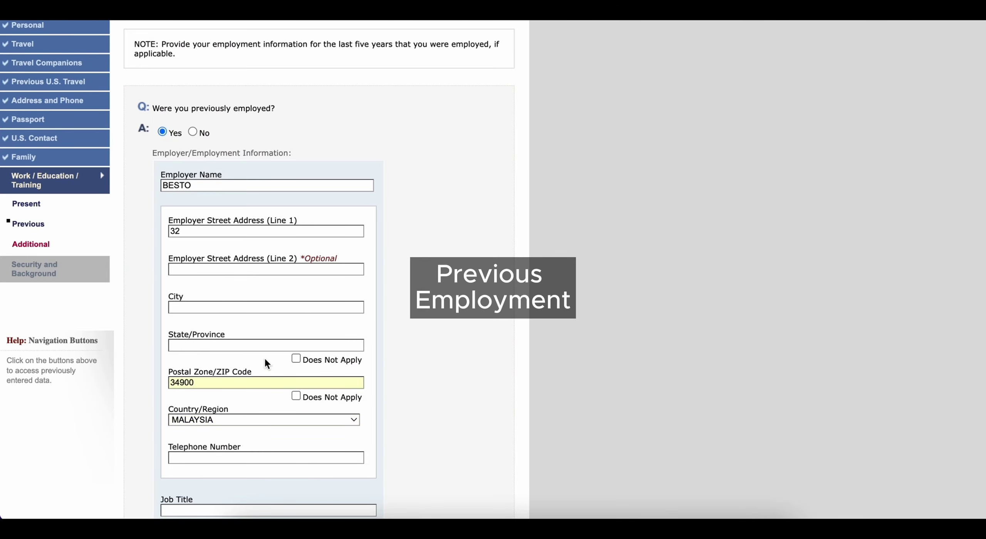
{"action": "left_click", "coordinate": [265, 345]}
{"action": "type", "text": "KL"}
{"action": "left_click", "coordinate": [266, 269]}
{"action": "type", "text": "JALAN"}
{"action": "type", "text": " BESTARI"}
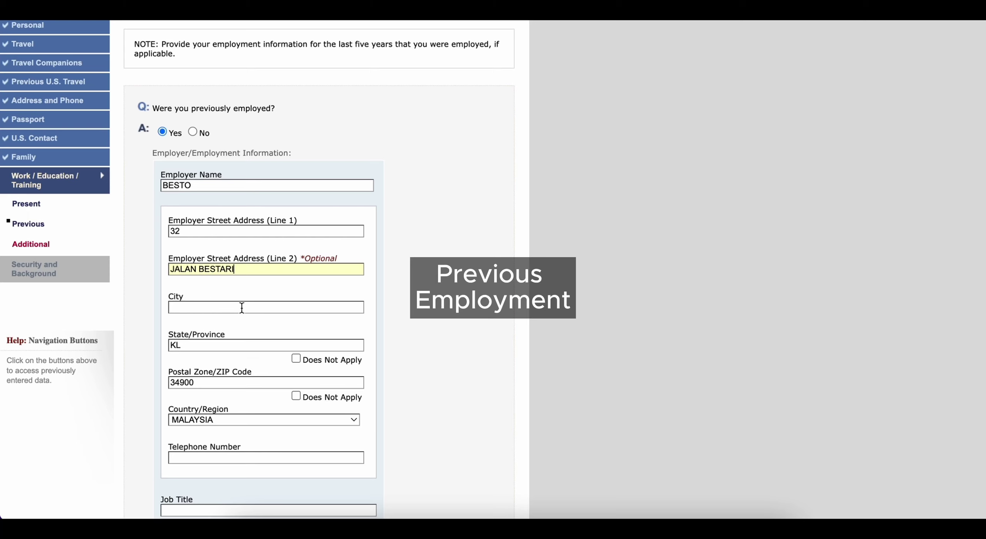
{"action": "left_click", "coordinate": [242, 308]}
{"action": "type", "text": "KL"}
{"action": "left_click", "coordinate": [209, 345]}
{"action": "scroll", "coordinate": [416, 337], "scroll_direction": "down", "scroll_amount": 5}
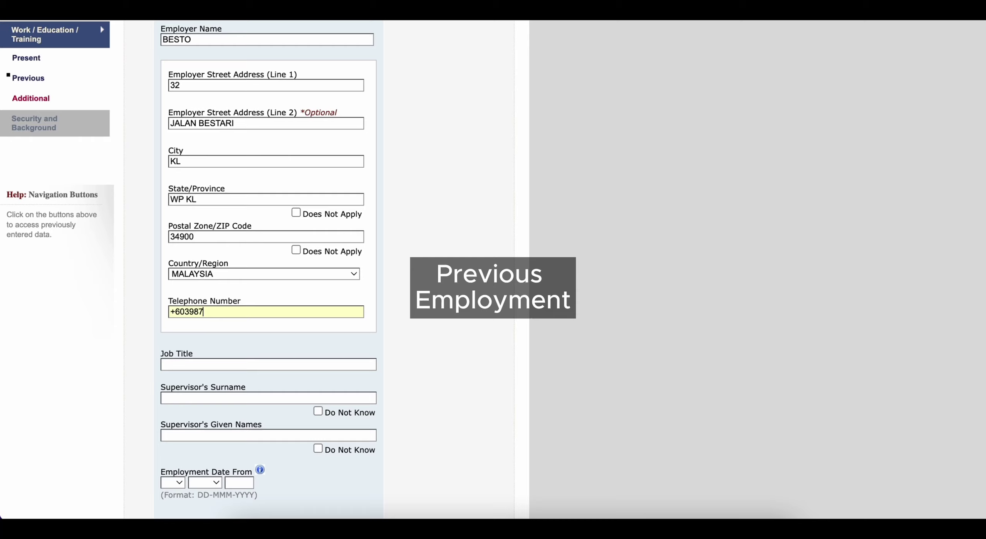
{"action": "type", "text": "6478"}
{"action": "scroll", "coordinate": [324, 347], "scroll_direction": "down", "scroll_amount": 1}
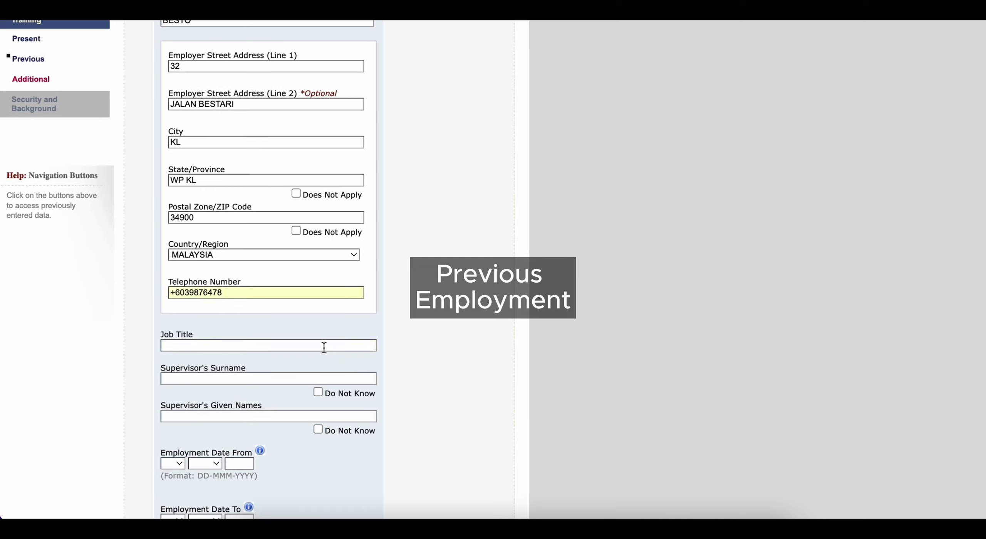
Step: Enter COMPUTER ENGINEER as the job title and fill in the supervisor's name
{"action": "type", "text": "COMPUTER ENGINEER"}
{"action": "key", "text": "Tab"}
Step: Set the employment start date to 04 SEP 2000 and finish the duties with 'AND DEVELOP SYSTEM PROGRAM'
{"action": "key", "text": "Tab"}
{"action": "scroll", "coordinate": [257, 368], "scroll_direction": "down", "scroll_amount": 6}
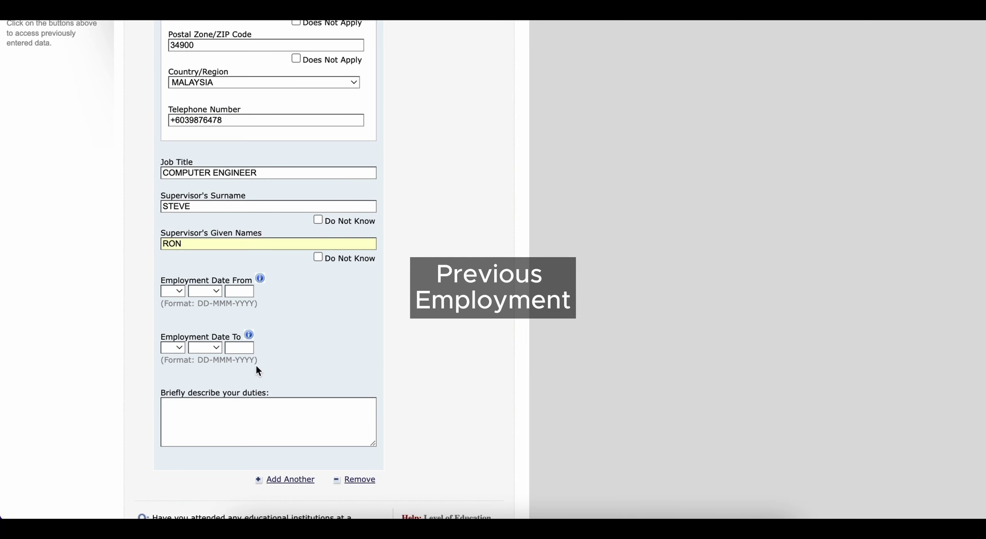
{"action": "left_click", "coordinate": [172, 291]}
{"action": "left_click", "coordinate": [177, 352]}
{"action": "left_click", "coordinate": [209, 291]}
{"action": "left_click", "coordinate": [204, 423]}
{"action": "key", "text": "Tab"}
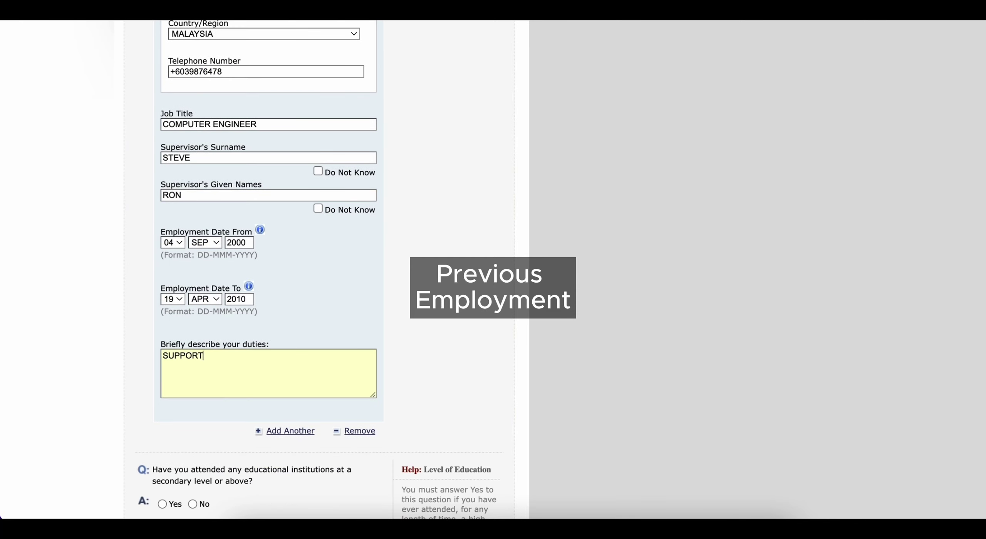
{"action": "type", "text": "AND DEVELOP SYSTEM PROGRAM"}
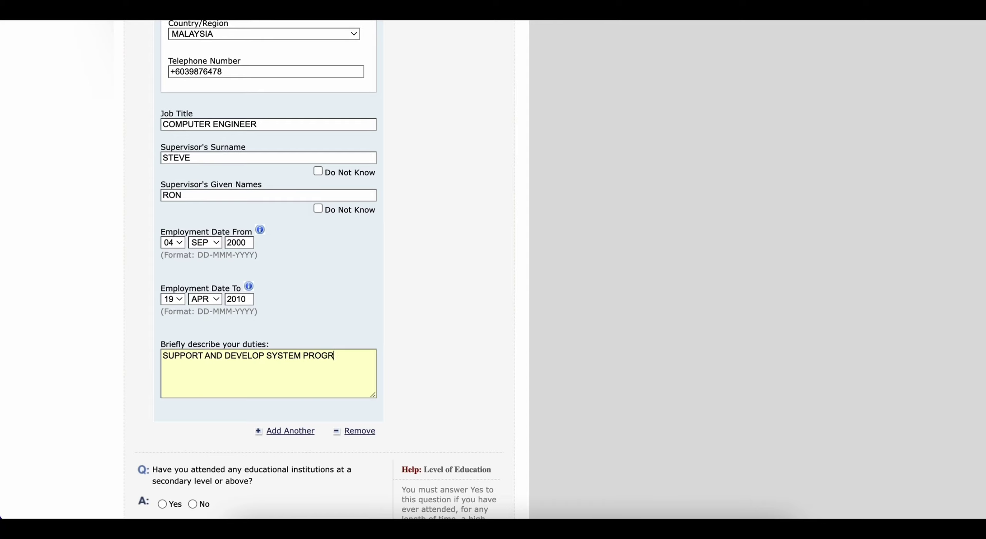
{"action": "scroll", "coordinate": [418, 358], "scroll_direction": "down", "scroll_amount": 4}
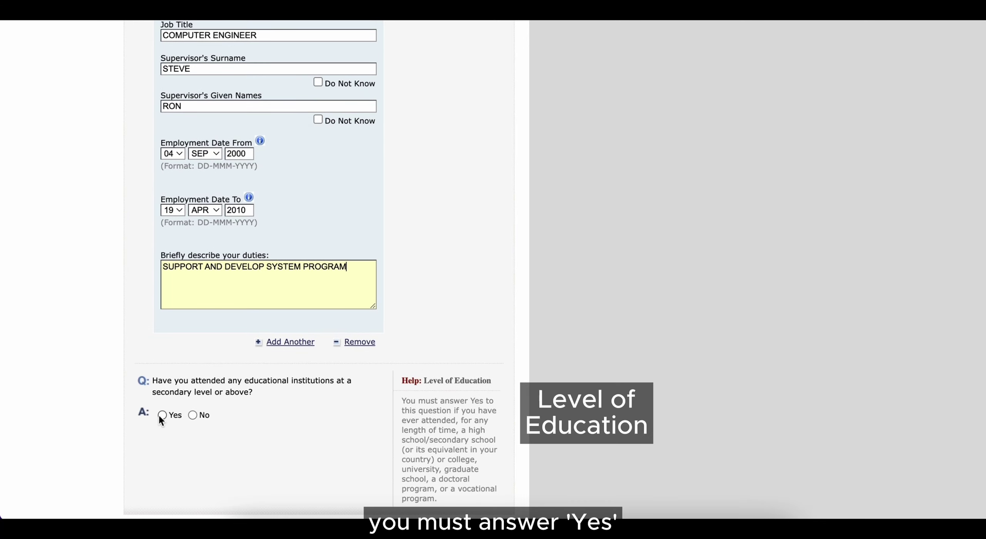
Step: Add NATIONAL UNIVERSITY in MALAYSIA, attended 04 JUN 1999 to 07 MAY 2002, then continue to Additional Work/Education
{"action": "left_click", "coordinate": [161, 416]}
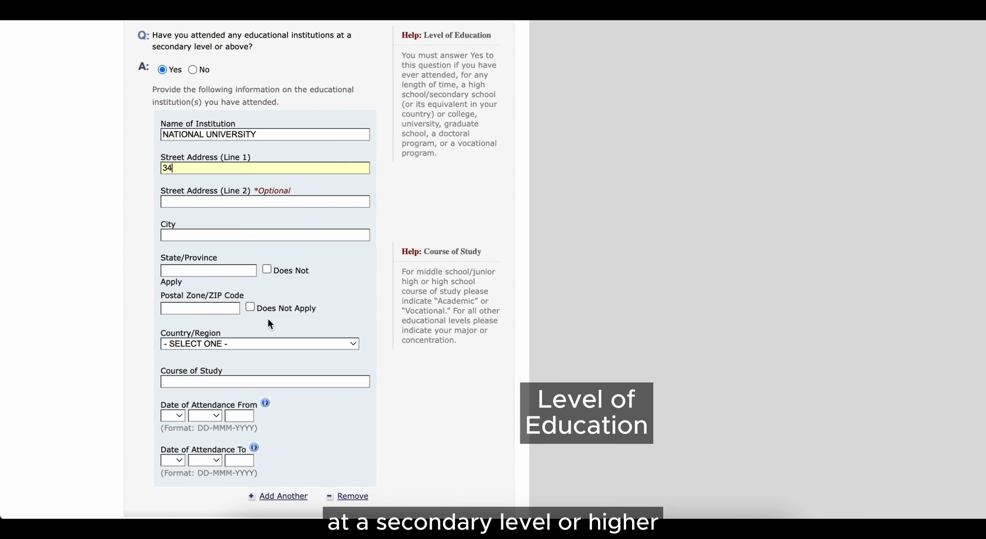
{"action": "scroll", "coordinate": [268, 320], "scroll_direction": "down", "scroll_amount": 2}
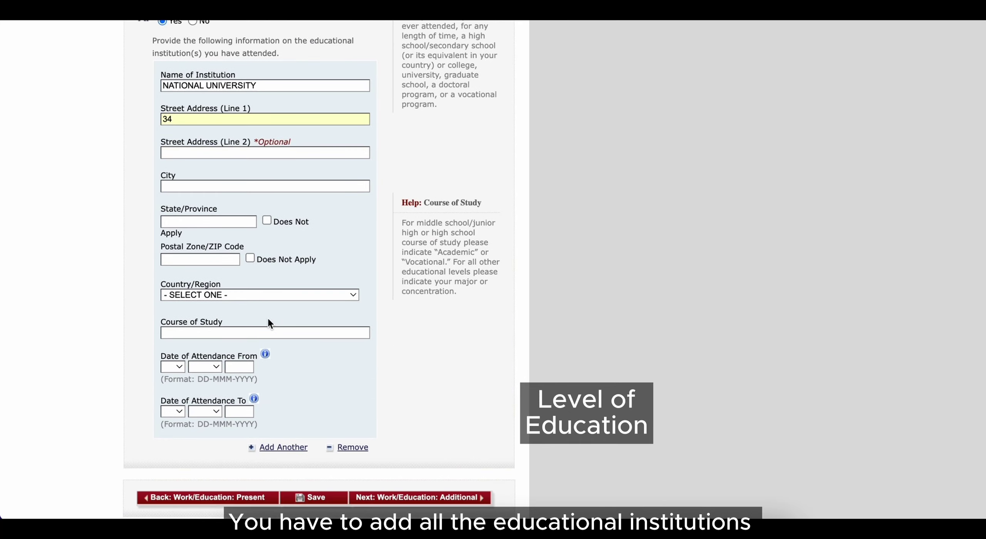
{"action": "left_click", "coordinate": [272, 300]}
{"action": "key", "text": "m"}
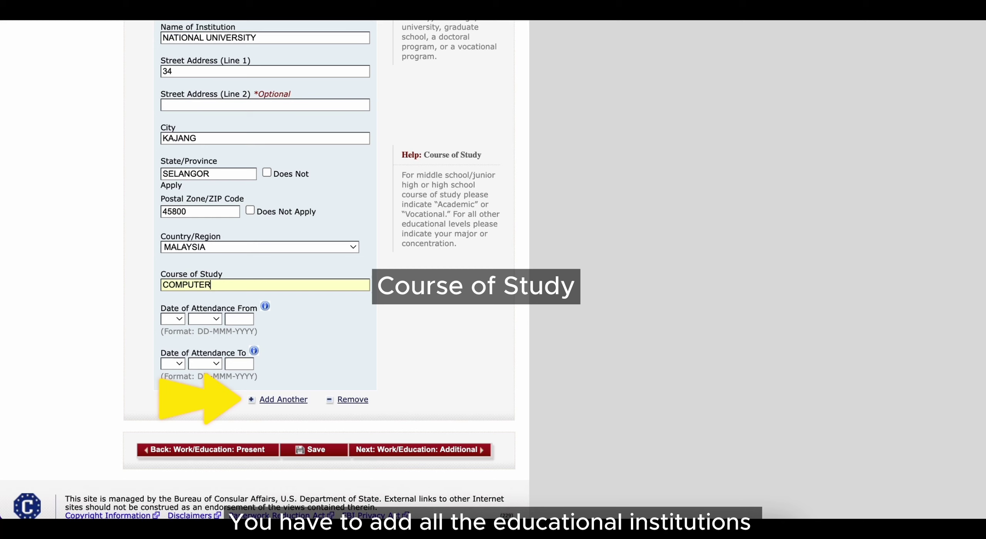
{"action": "left_click", "coordinate": [173, 318]}
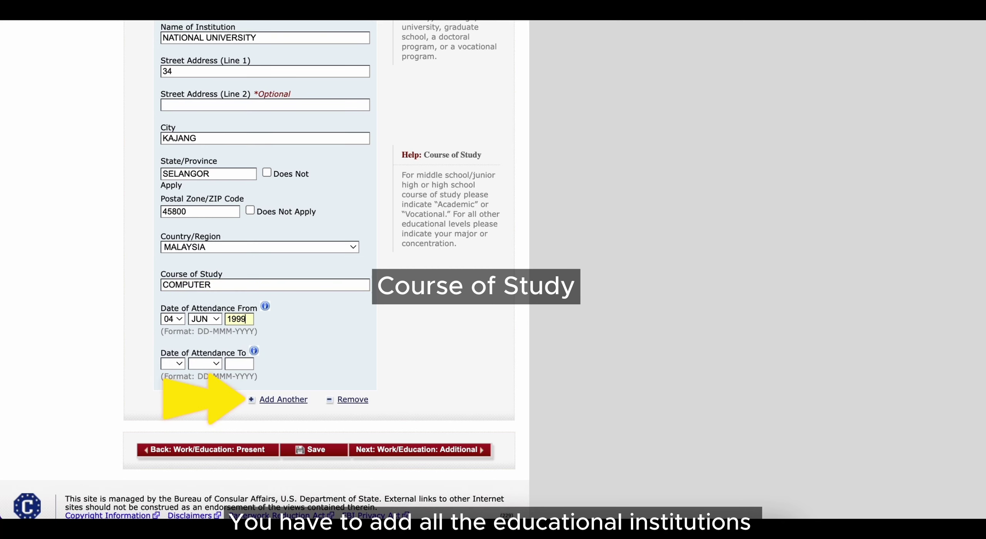
{"action": "left_click", "coordinate": [172, 363]}
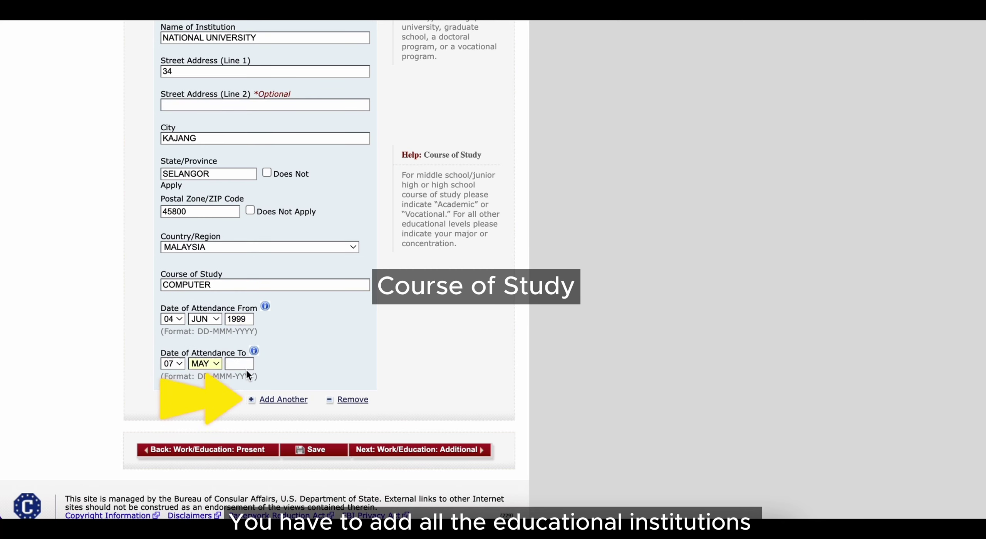
{"action": "type", "text": "20"}
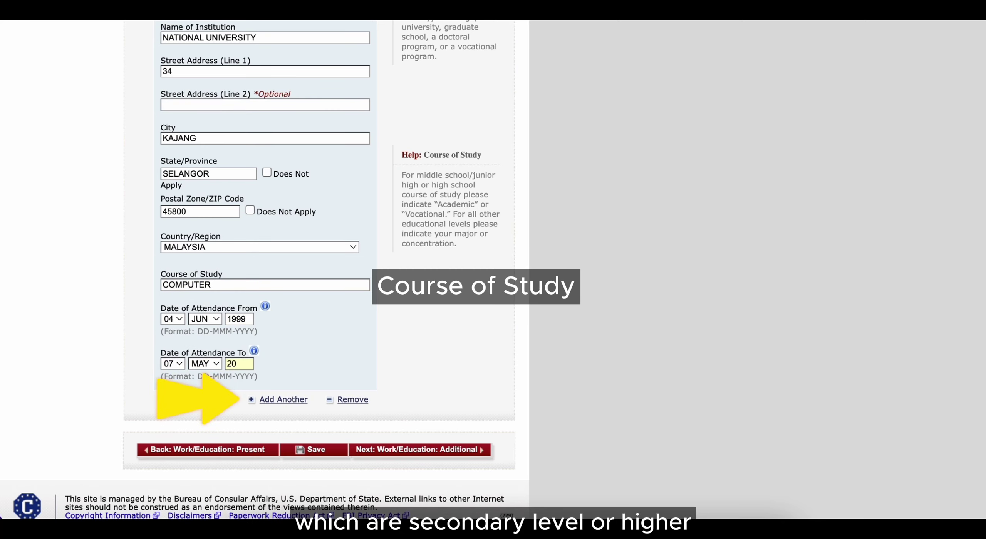
{"action": "type", "text": "02"}
{"action": "scroll", "coordinate": [427, 359], "scroll_direction": "down", "scroll_amount": 1}
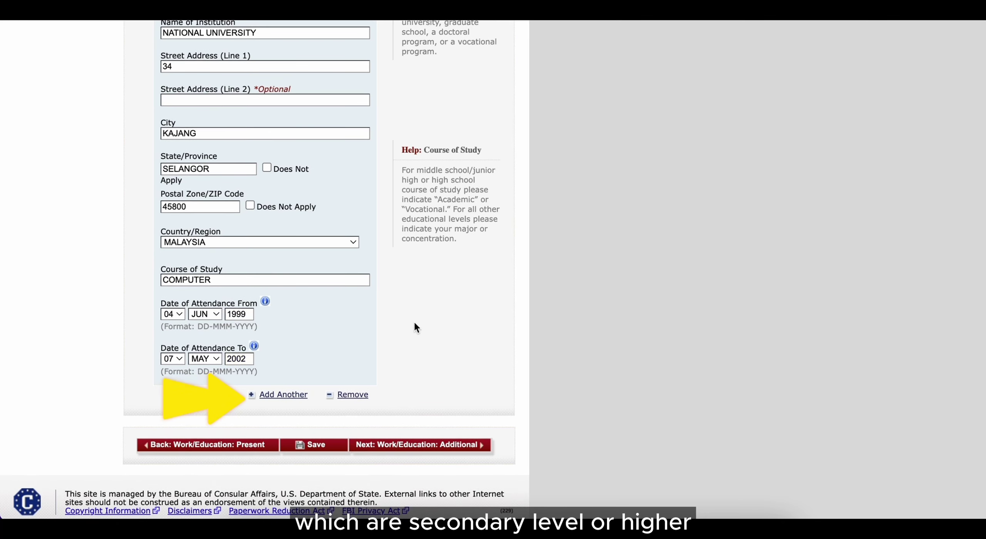
{"action": "left_click", "coordinate": [418, 448]}
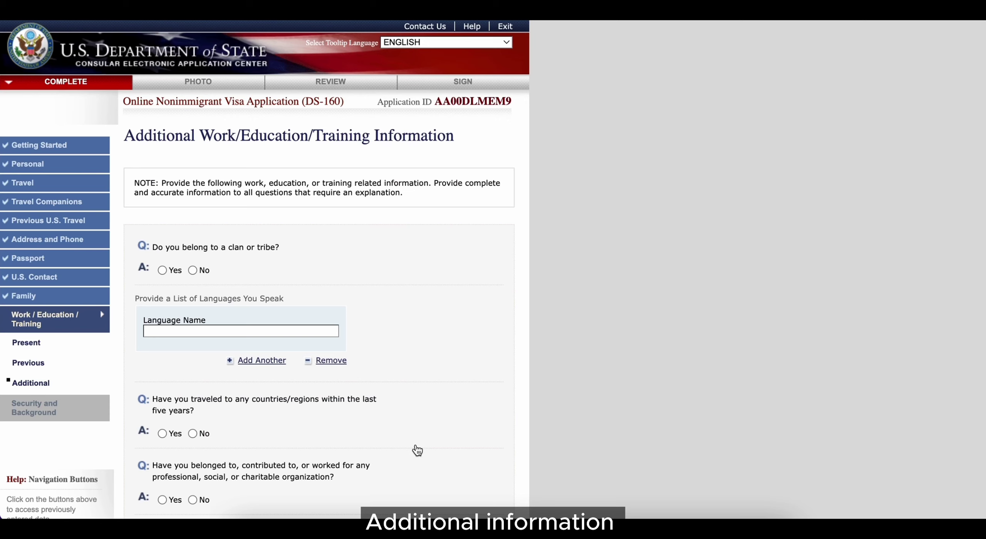
Step: Answer No to clan or tribe and list the languages CHINESE, ENGLISH and MALAY
{"action": "left_click", "coordinate": [192, 269]}
{"action": "left_click", "coordinate": [277, 331]}
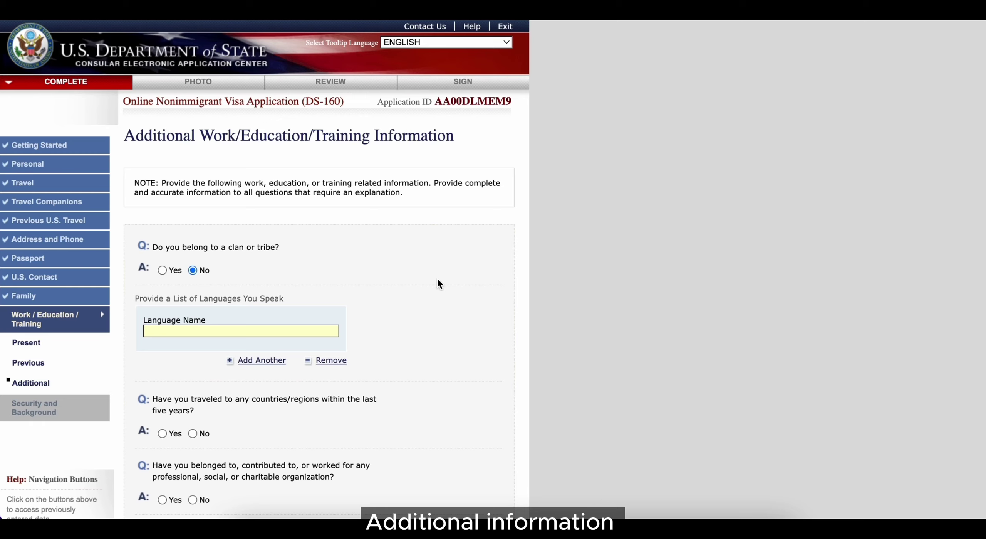
{"action": "type", "text": "CHINESE"}
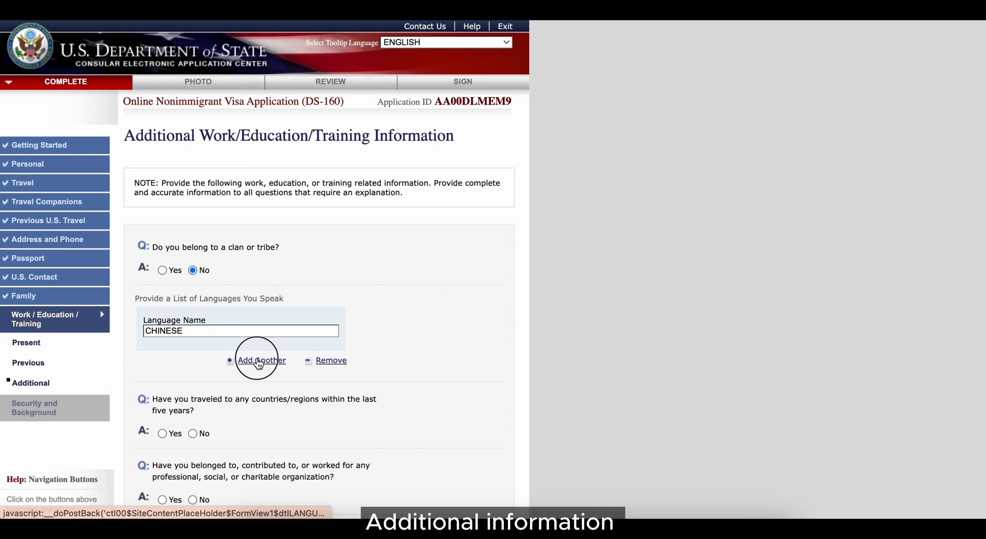
{"action": "left_click", "coordinate": [261, 359]}
{"action": "type", "text": "ENGLISH"}
{"action": "left_click", "coordinate": [262, 436]}
{"action": "type", "text": "MALAY"}
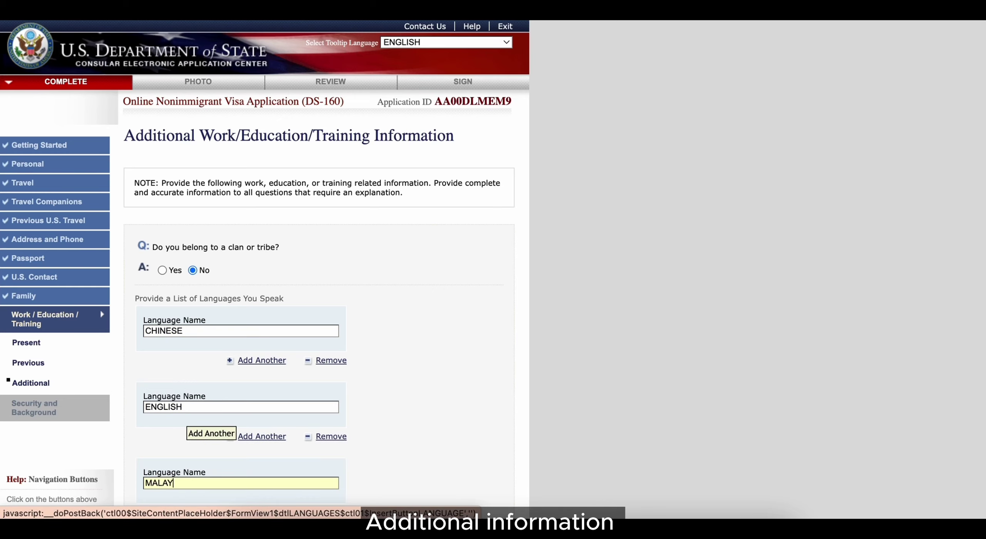
Step: Answer Yes to travel in the last five years and add GREECE as a visited country
{"action": "scroll", "coordinate": [399, 431], "scroll_direction": "down", "scroll_amount": 5}
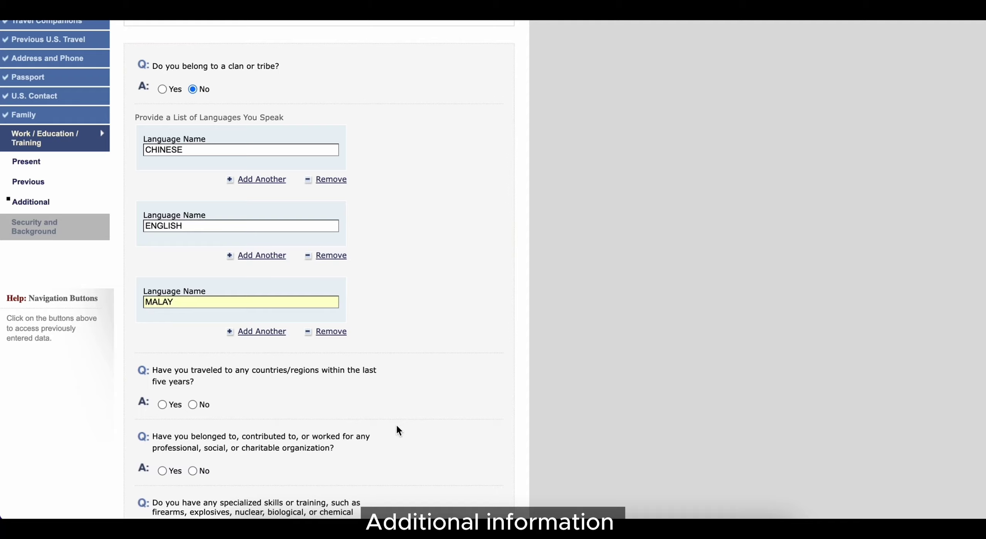
{"action": "scroll", "coordinate": [397, 425], "scroll_direction": "down", "scroll_amount": 2}
{"action": "left_click", "coordinate": [168, 345]}
{"action": "scroll", "coordinate": [294, 312], "scroll_direction": "down", "scroll_amount": 2}
{"action": "left_click", "coordinate": [295, 312]}
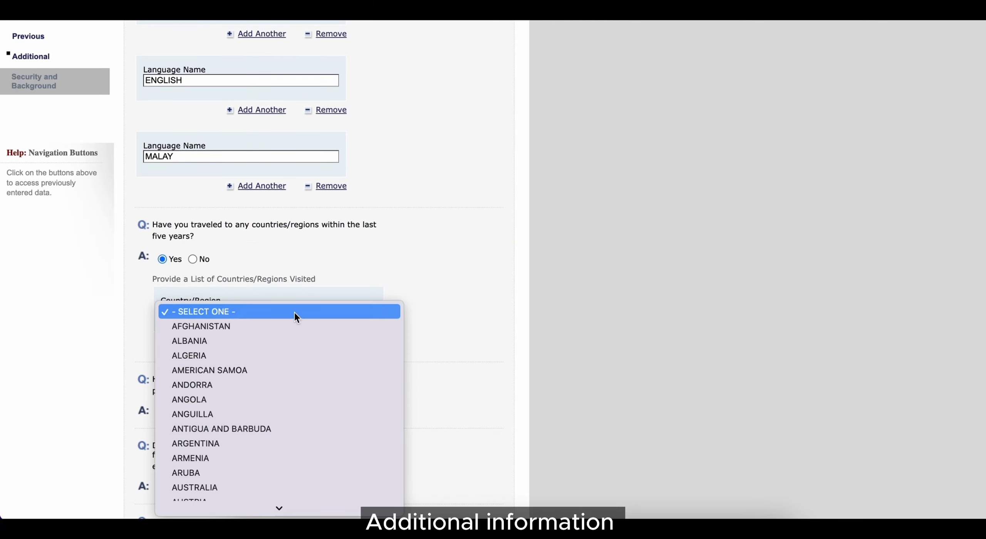
{"action": "key", "text": "g"}
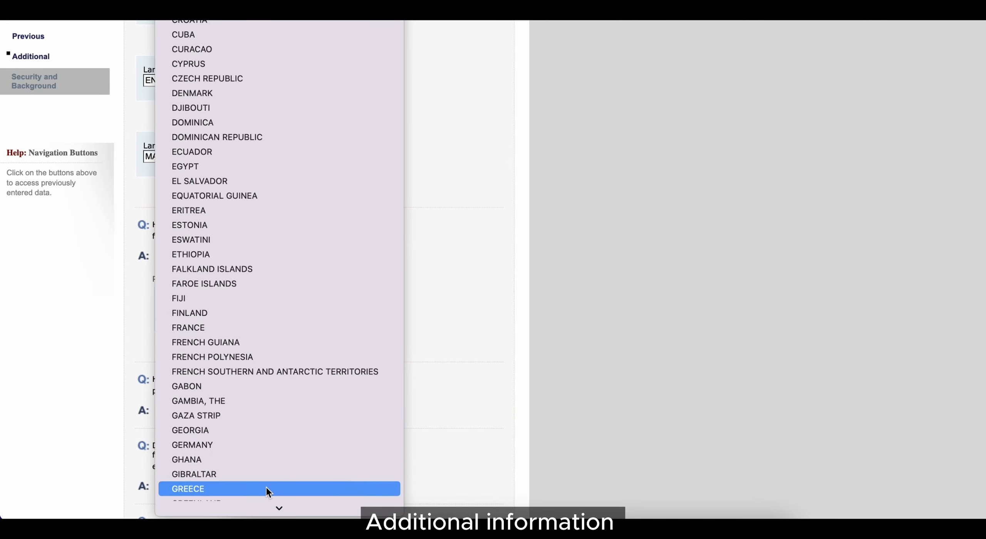
{"action": "left_click", "coordinate": [269, 488]}
Step: Answer Yes to organization membership and enter BUDIMAS as the organization
{"action": "scroll", "coordinate": [302, 353], "scroll_direction": "down", "scroll_amount": 2}
{"action": "left_click", "coordinate": [163, 352]}
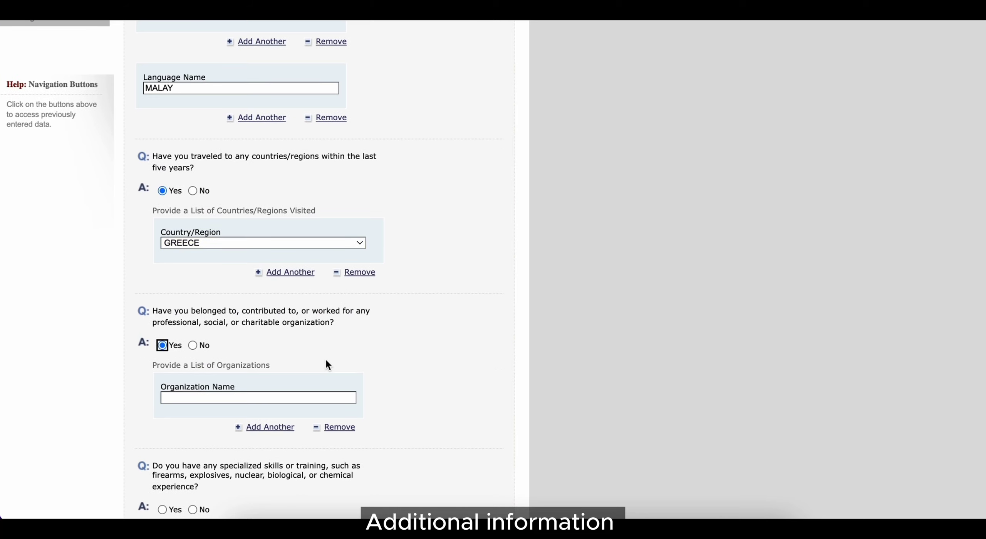
{"action": "left_click", "coordinate": [299, 397]}
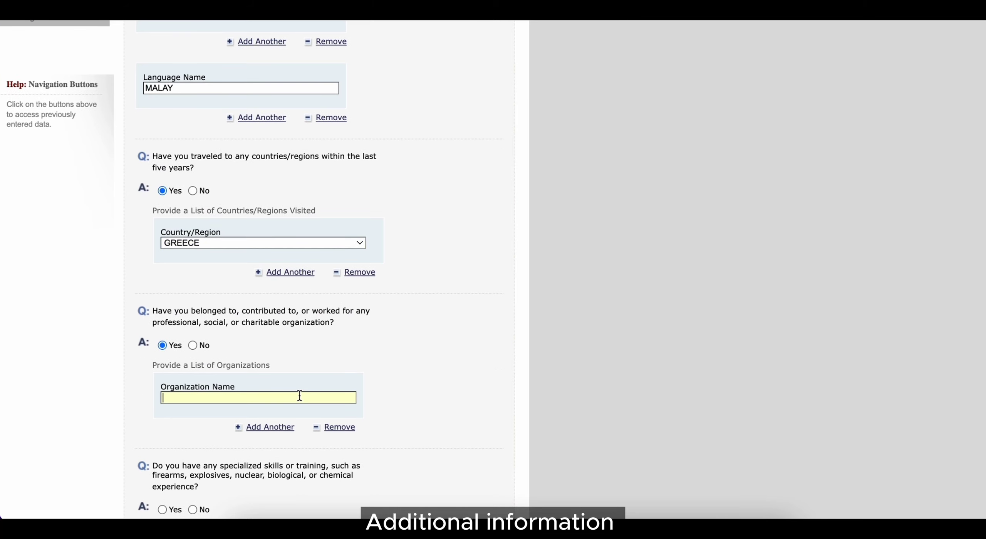
{"action": "type", "text": "BUDIMAS"}
Step: Answer No to military service and paramilitary involvement, then continue to Security and Background
{"action": "scroll", "coordinate": [349, 405], "scroll_direction": "down", "scroll_amount": 3}
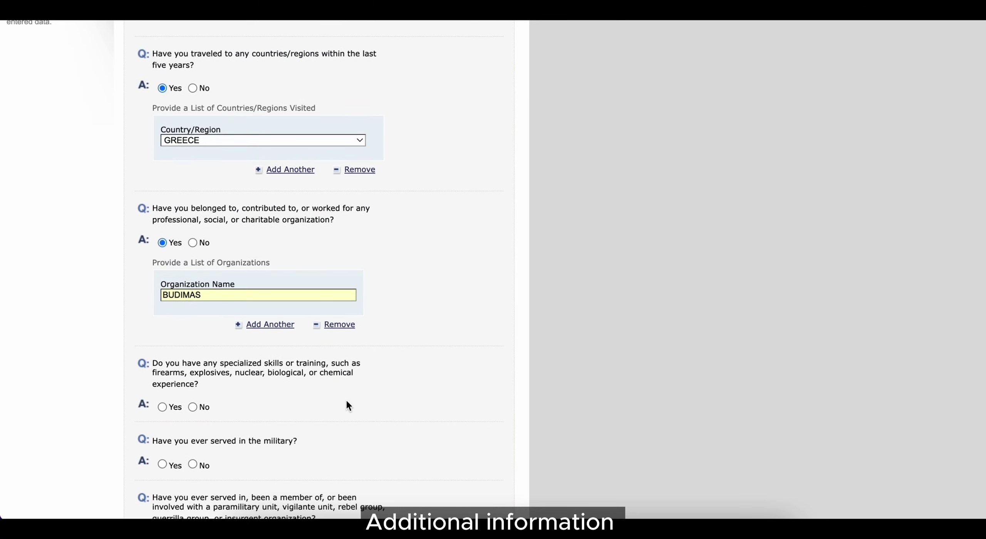
{"action": "scroll", "coordinate": [348, 405], "scroll_direction": "down", "scroll_amount": 2}
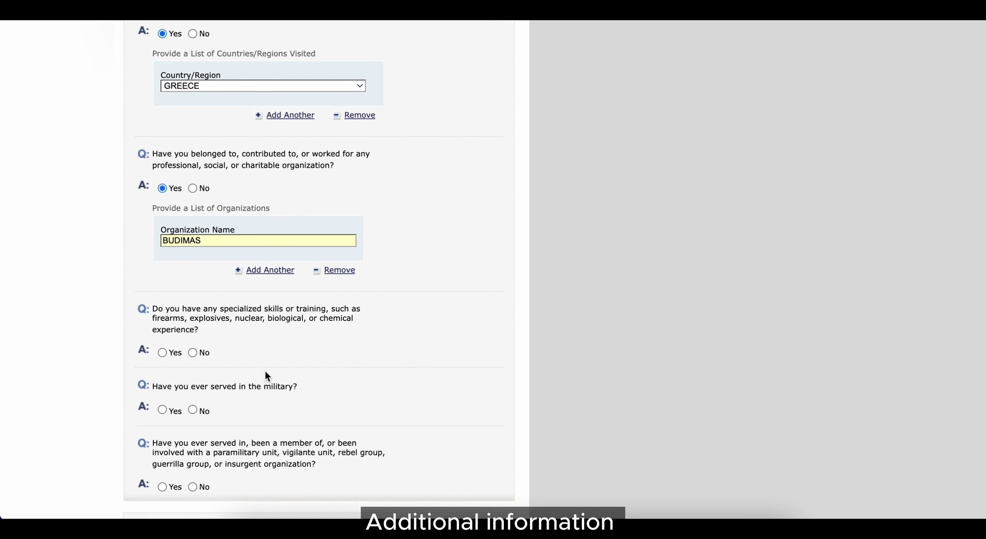
{"action": "scroll", "coordinate": [305, 398], "scroll_direction": "down", "scroll_amount": 3}
{"action": "left_click", "coordinate": [192, 321]}
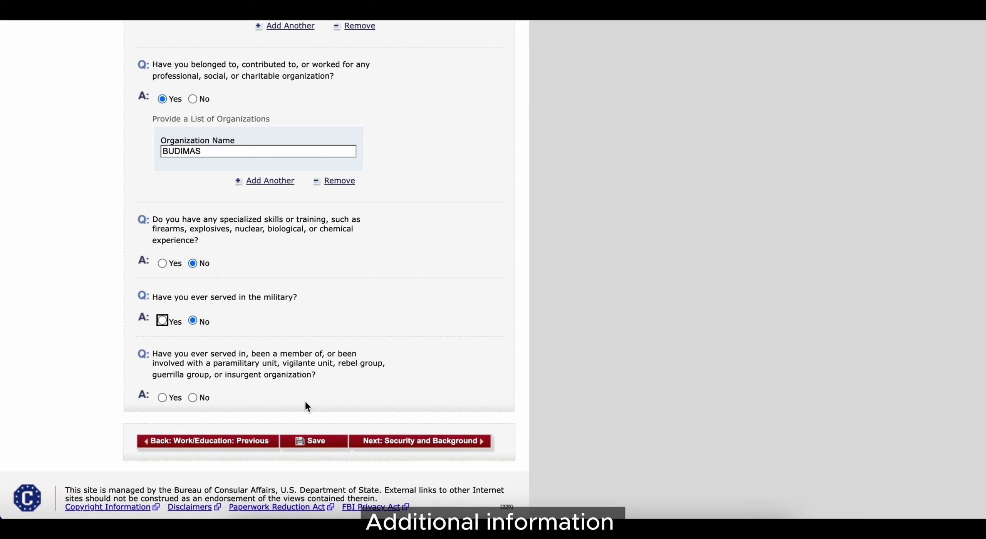
{"action": "left_click", "coordinate": [192, 398]}
{"action": "scroll", "coordinate": [398, 424], "scroll_direction": "down", "scroll_amount": 1}
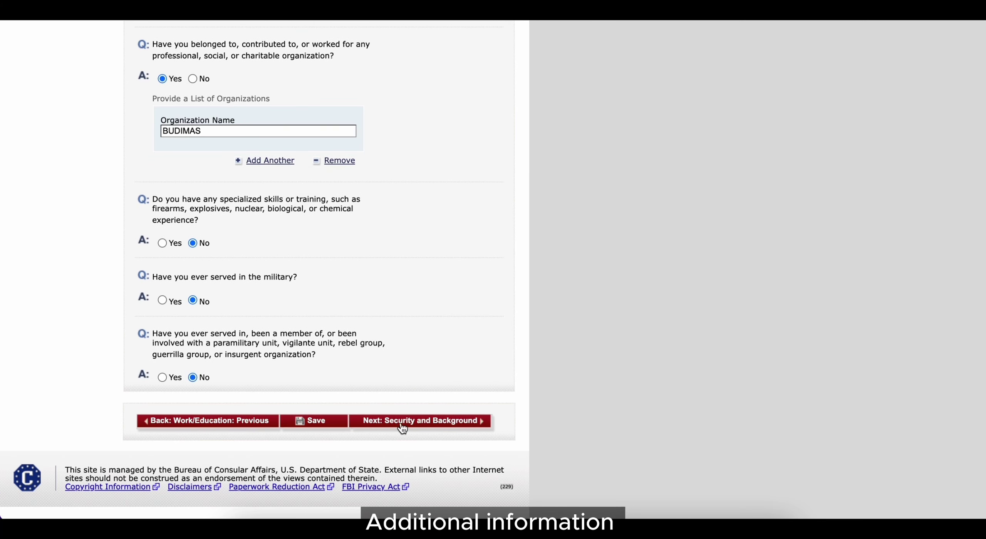
{"action": "left_click", "coordinate": [403, 426]}
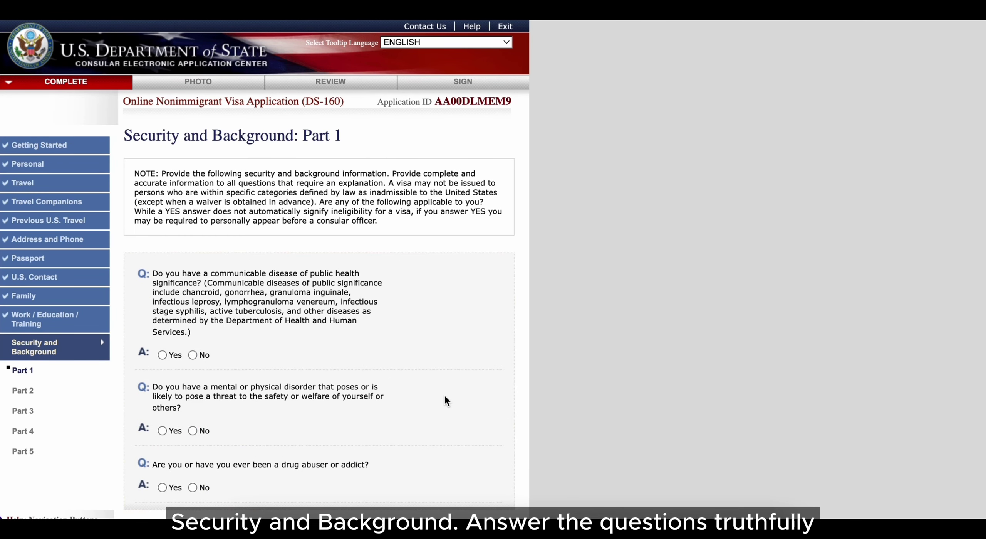
Step: Answer No to the communicable disease, mental or physical disorder, and drug abuse questions in Part 1
{"action": "left_click", "coordinate": [192, 354]}
{"action": "left_click", "coordinate": [192, 431]}
{"action": "left_click", "coordinate": [193, 486]}
{"action": "scroll", "coordinate": [364, 332], "scroll_direction": "down", "scroll_amount": 5}
{"action": "left_click", "coordinate": [395, 295]}
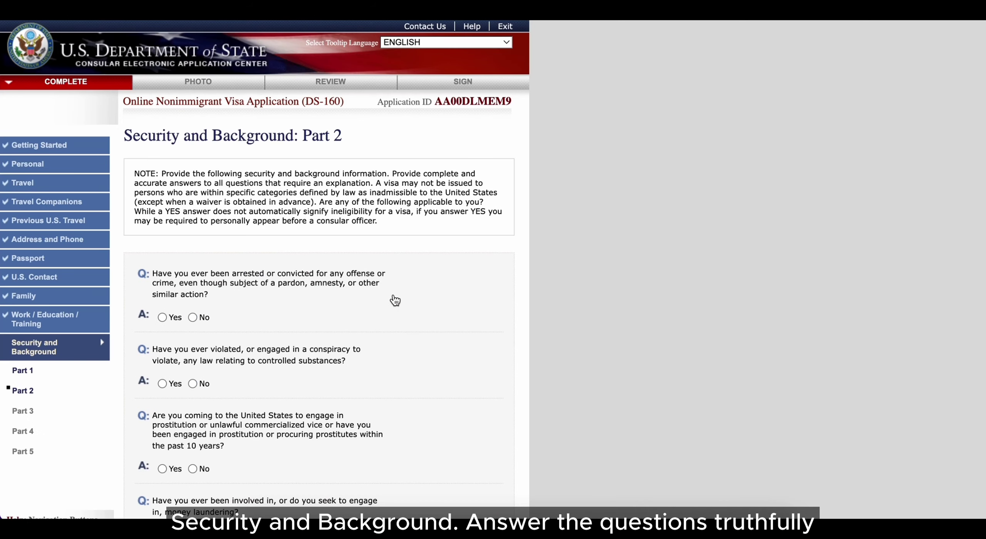
Step: Answer No to every Part 2 question: arrests, controlled substances, prostitution, money laundering and human trafficking
{"action": "left_click", "coordinate": [193, 317]}
{"action": "left_click", "coordinate": [193, 383]}
{"action": "left_click", "coordinate": [193, 469]}
{"action": "scroll", "coordinate": [303, 439], "scroll_direction": "down", "scroll_amount": 7}
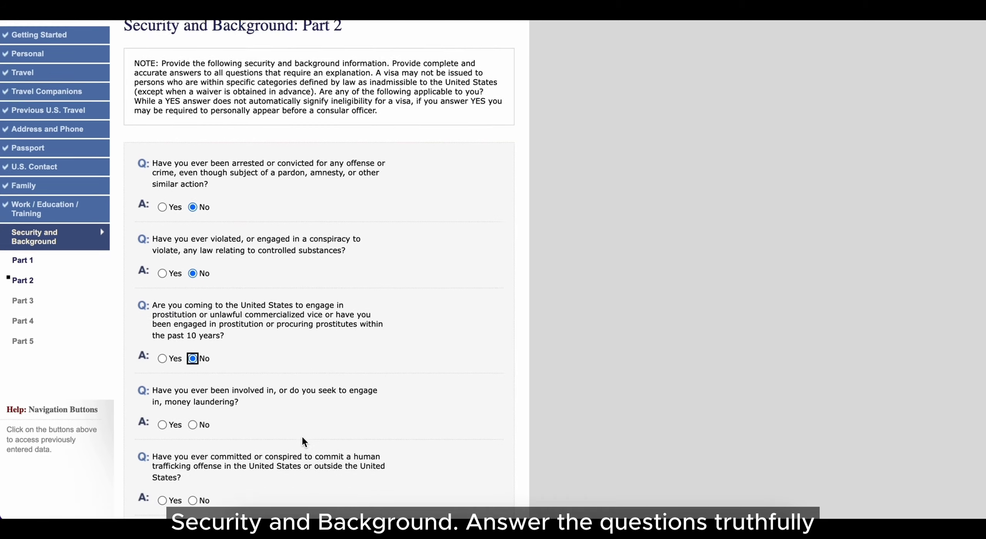
{"action": "left_click", "coordinate": [192, 273]}
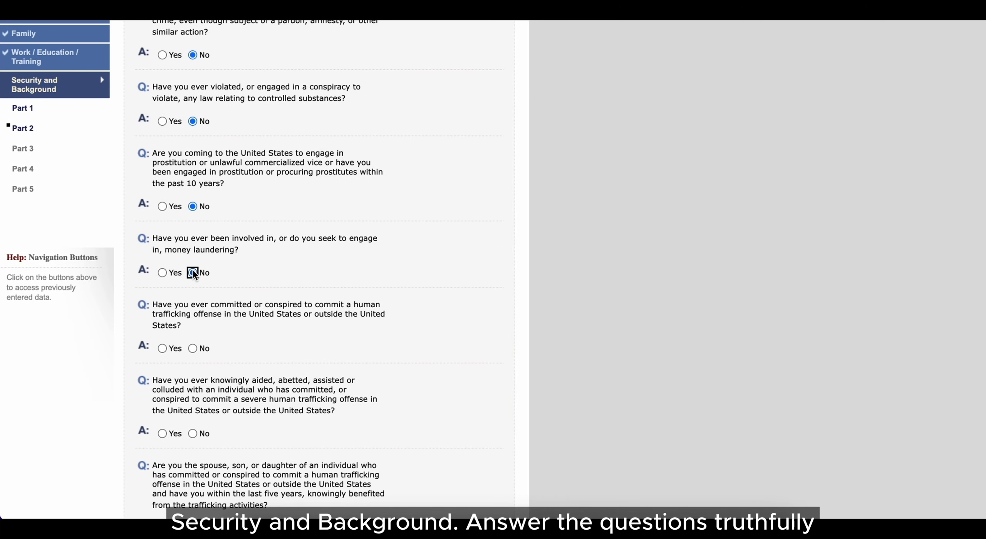
{"action": "left_click", "coordinate": [193, 347]}
{"action": "left_click", "coordinate": [192, 433]}
{"action": "scroll", "coordinate": [249, 410], "scroll_direction": "down", "scroll_amount": 2}
{"action": "scroll", "coordinate": [231, 408], "scroll_direction": "down", "scroll_amount": 1}
{"action": "left_click", "coordinate": [193, 406]}
{"action": "scroll", "coordinate": [193, 407], "scroll_direction": "down", "scroll_amount": 1}
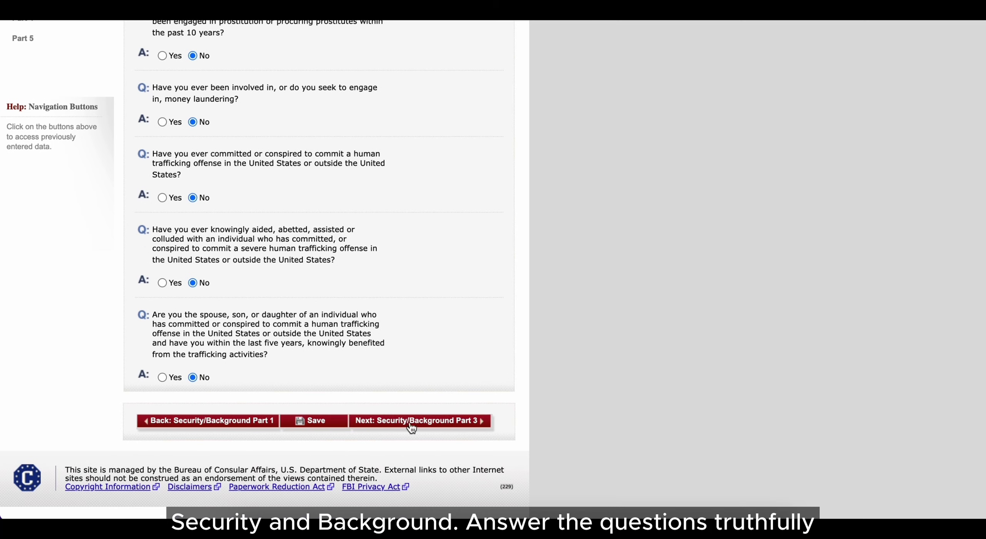
{"action": "left_click", "coordinate": [408, 426]}
Step: Answer No to the espionage and terrorism questions on Security and Background Part 3
{"action": "left_click", "coordinate": [193, 316]}
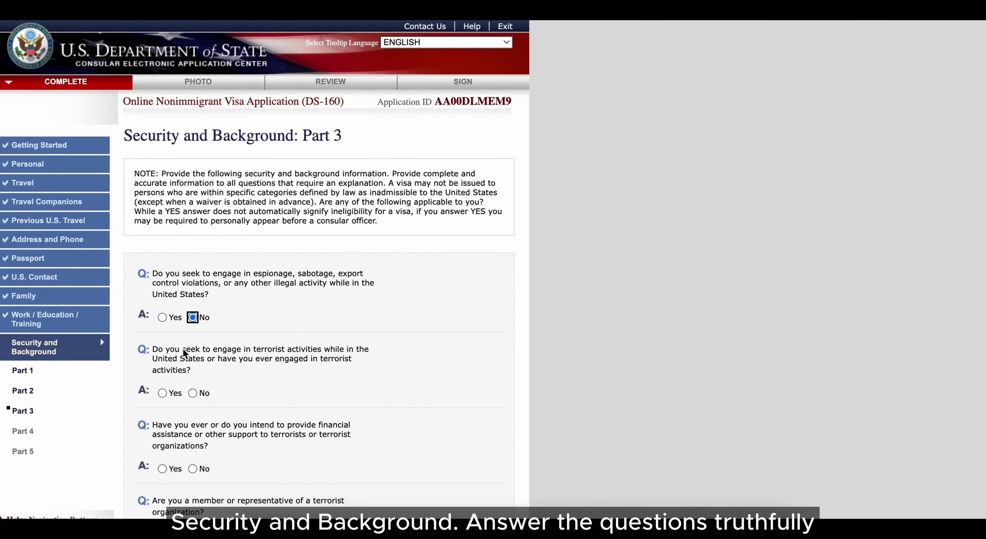
{"action": "left_click", "coordinate": [193, 392]}
{"action": "left_click", "coordinate": [192, 468]}
{"action": "scroll", "coordinate": [192, 469], "scroll_direction": "down", "scroll_amount": 5}
{"action": "left_click", "coordinate": [193, 342]}
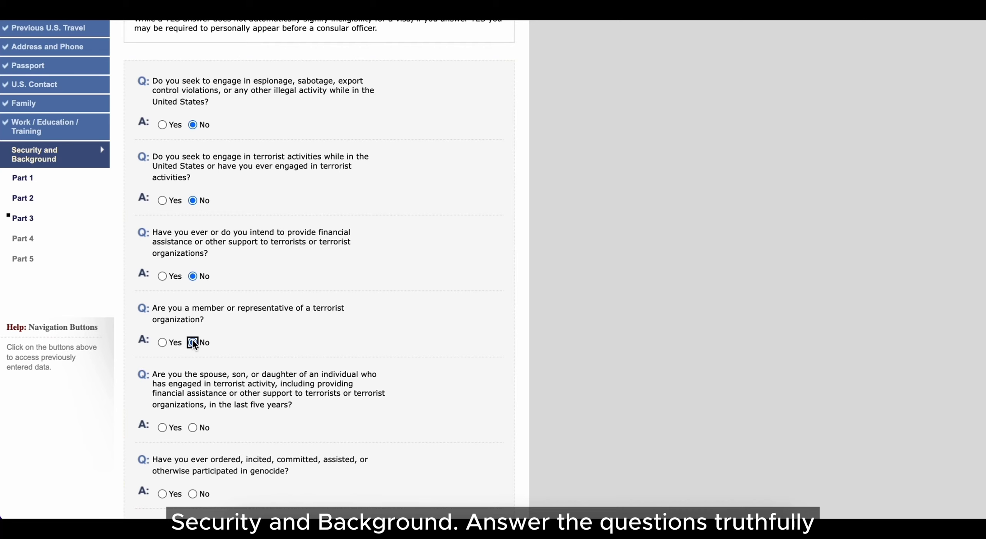
{"action": "scroll", "coordinate": [192, 339], "scroll_direction": "down", "scroll_amount": 1}
{"action": "left_click", "coordinate": [193, 399]}
{"action": "scroll", "coordinate": [195, 399], "scroll_direction": "down", "scroll_amount": 2}
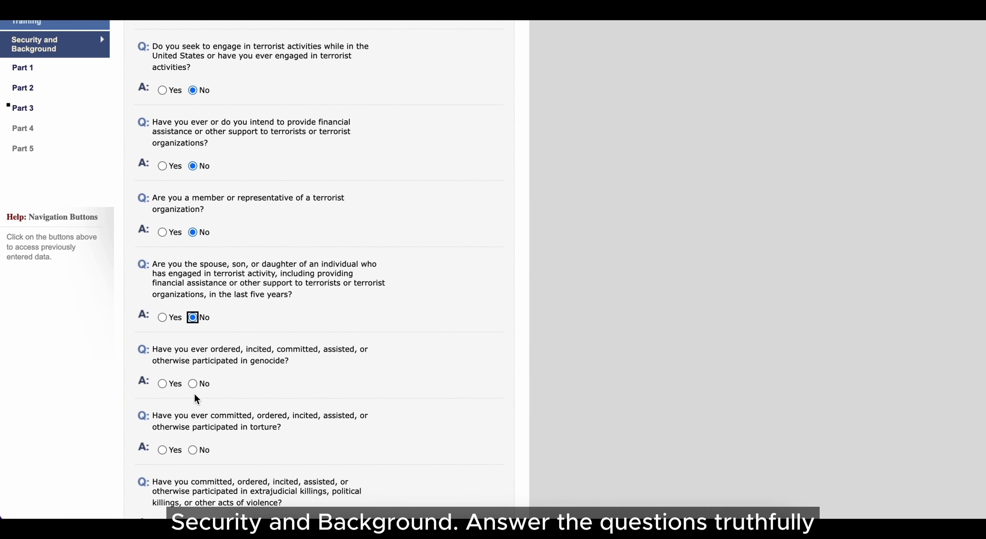
Step: Answer No to the genocide through organ-transplantation questions and continue to Part 4
{"action": "left_click", "coordinate": [193, 383]}
{"action": "left_click", "coordinate": [193, 449]}
{"action": "scroll", "coordinate": [193, 442], "scroll_direction": "down", "scroll_amount": 5}
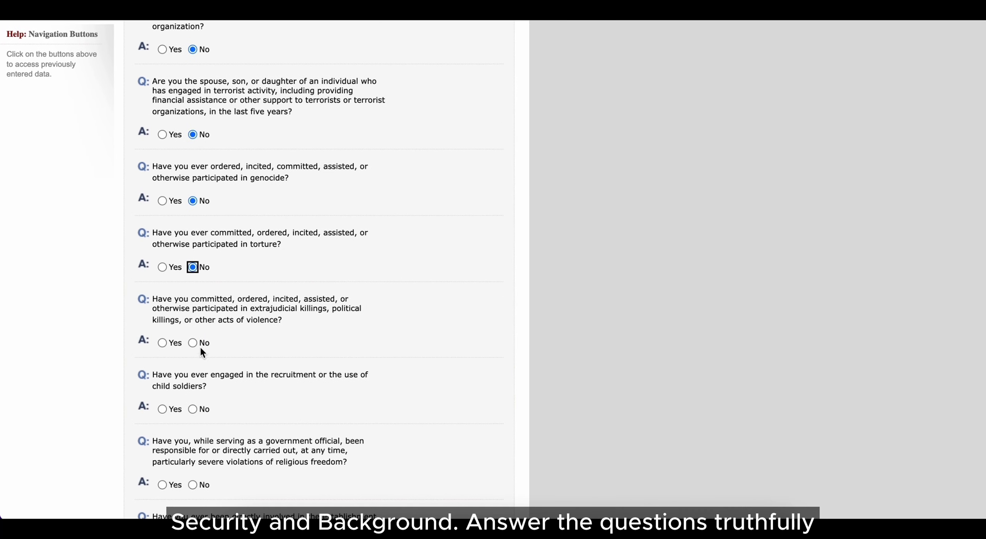
{"action": "left_click", "coordinate": [193, 343]}
{"action": "left_click", "coordinate": [193, 408]}
{"action": "scroll", "coordinate": [193, 408], "scroll_direction": "down", "scroll_amount": 4}
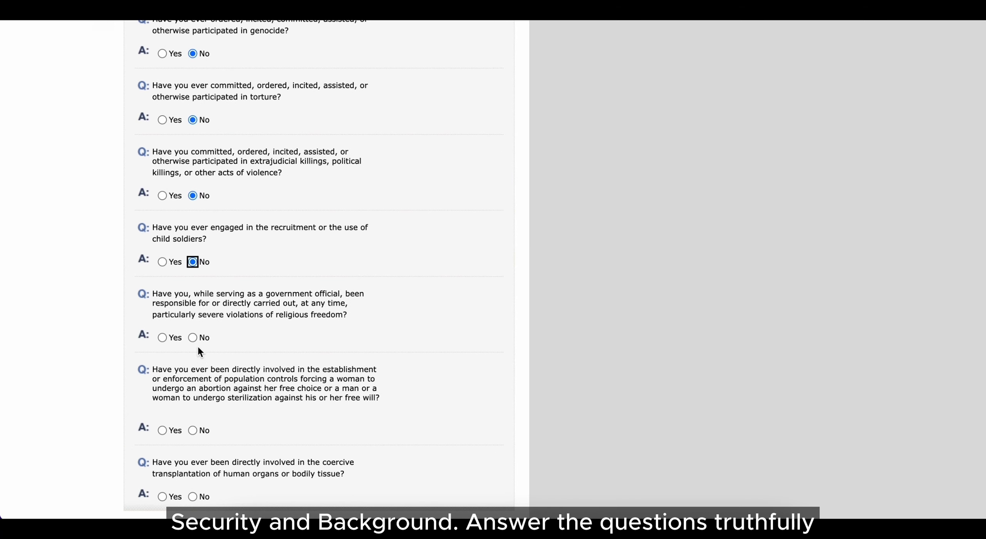
{"action": "left_click", "coordinate": [193, 337]}
{"action": "scroll", "coordinate": [209, 414], "scroll_direction": "down", "scroll_amount": 1}
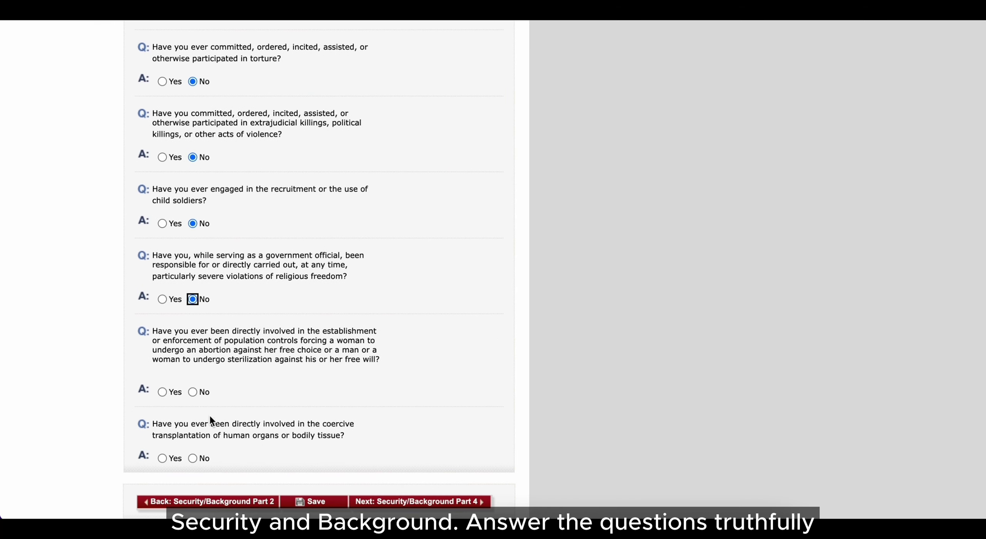
{"action": "left_click", "coordinate": [193, 392]}
{"action": "left_click", "coordinate": [192, 458]}
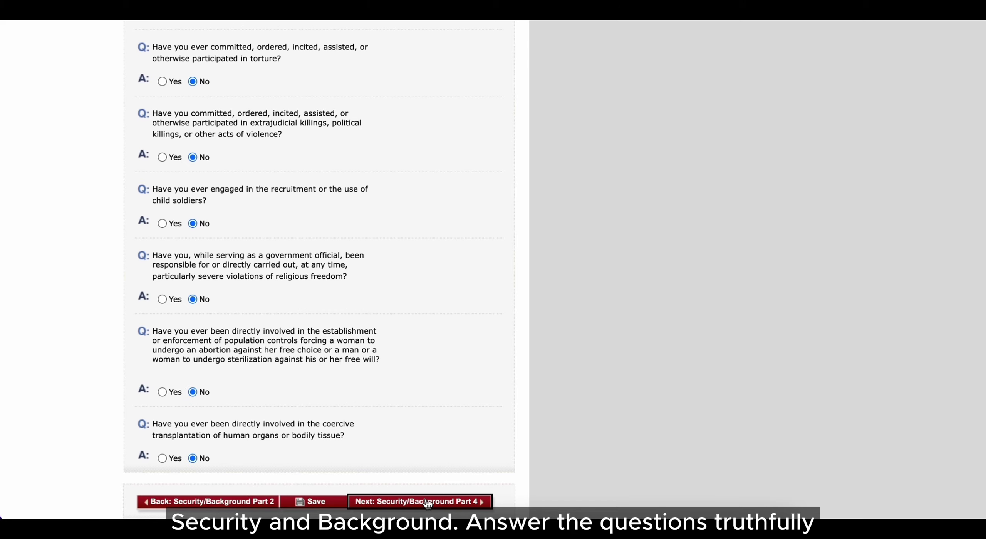
{"action": "left_click", "coordinate": [377, 501]}
Step: Answer No to all Part 4 deportation, visa fraud and overstay questions, then continue to Part 5
{"action": "left_click", "coordinate": [193, 307]}
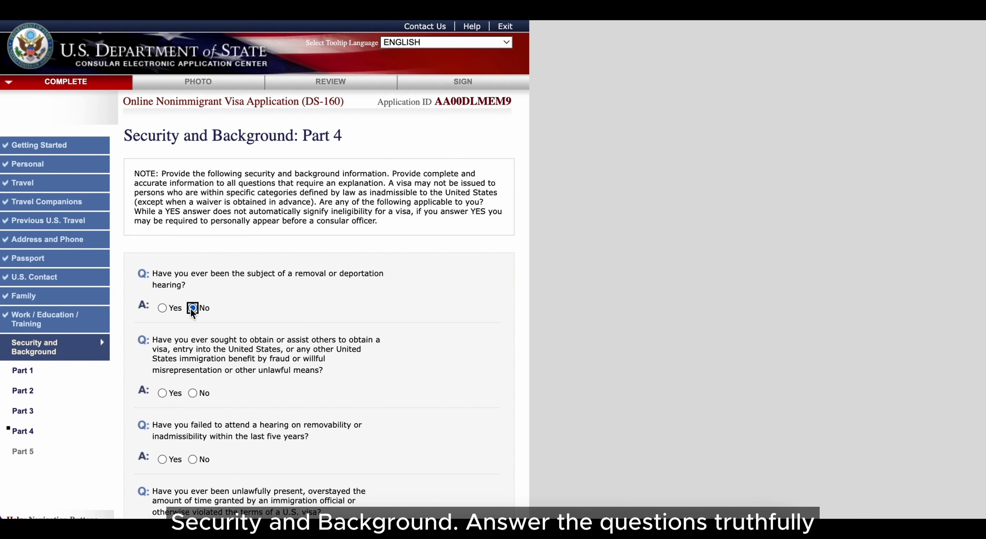
{"action": "scroll", "coordinate": [208, 385], "scroll_direction": "down", "scroll_amount": 1}
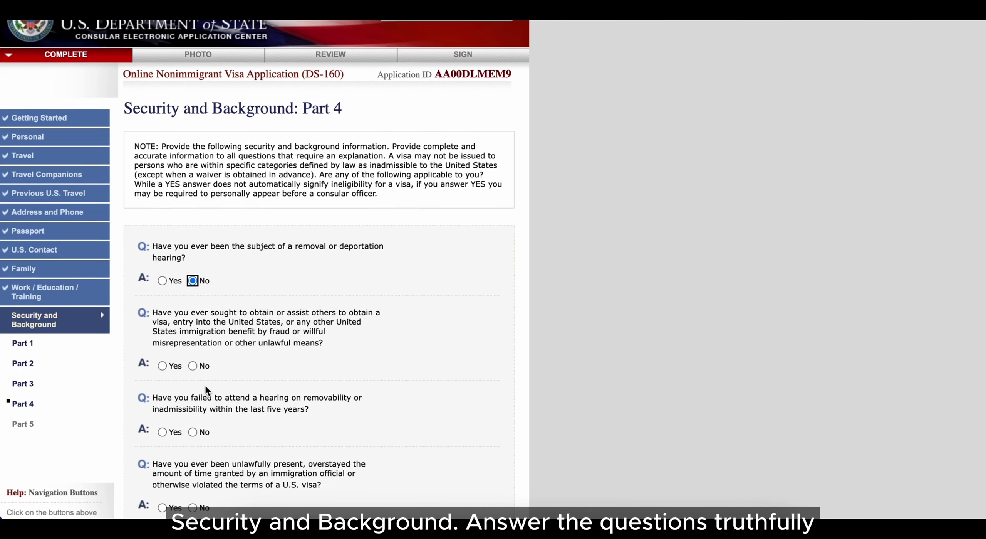
{"action": "left_click", "coordinate": [192, 363]}
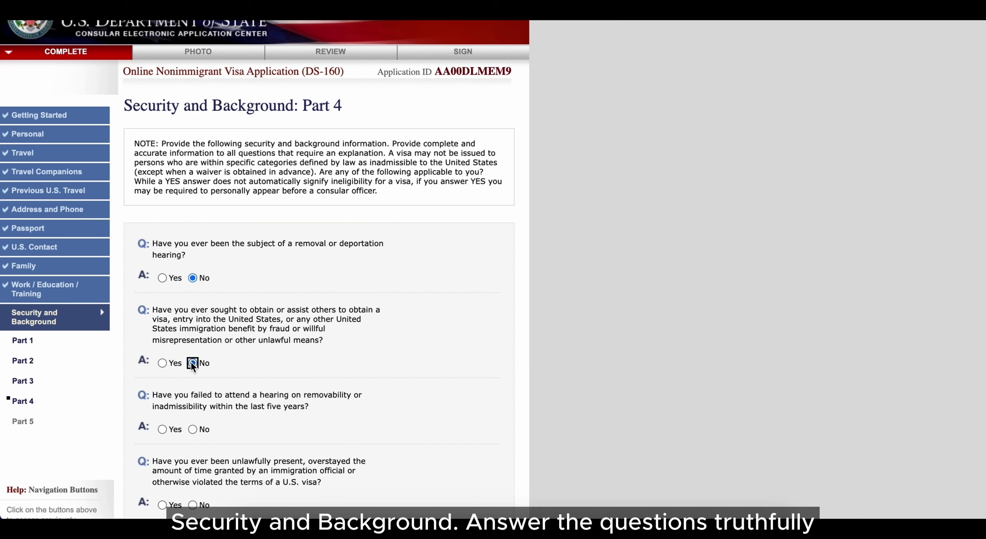
{"action": "left_click", "coordinate": [192, 429]}
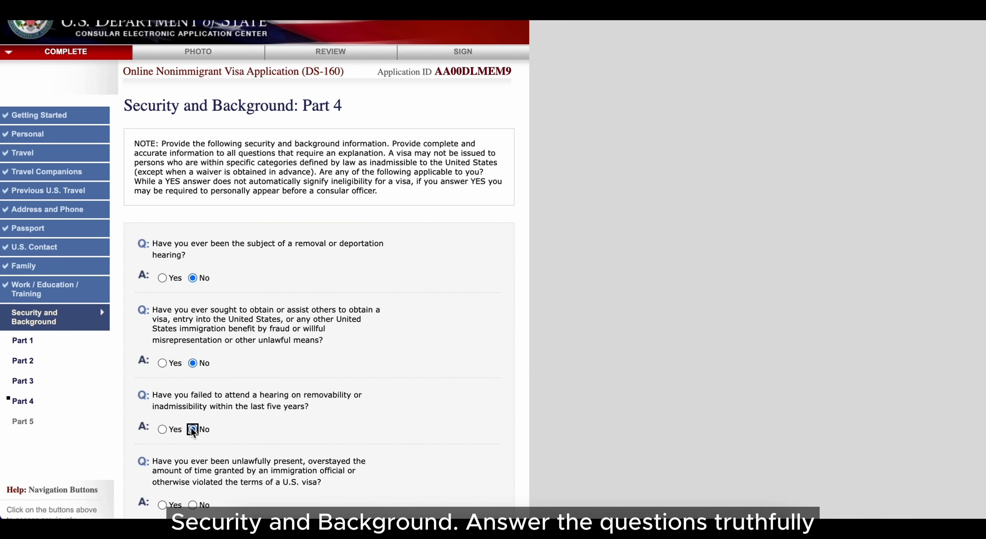
{"action": "left_click", "coordinate": [193, 505]}
{"action": "scroll", "coordinate": [231, 444], "scroll_direction": "down", "scroll_amount": 7}
{"action": "left_click", "coordinate": [193, 308]}
{"action": "left_click", "coordinate": [400, 360]}
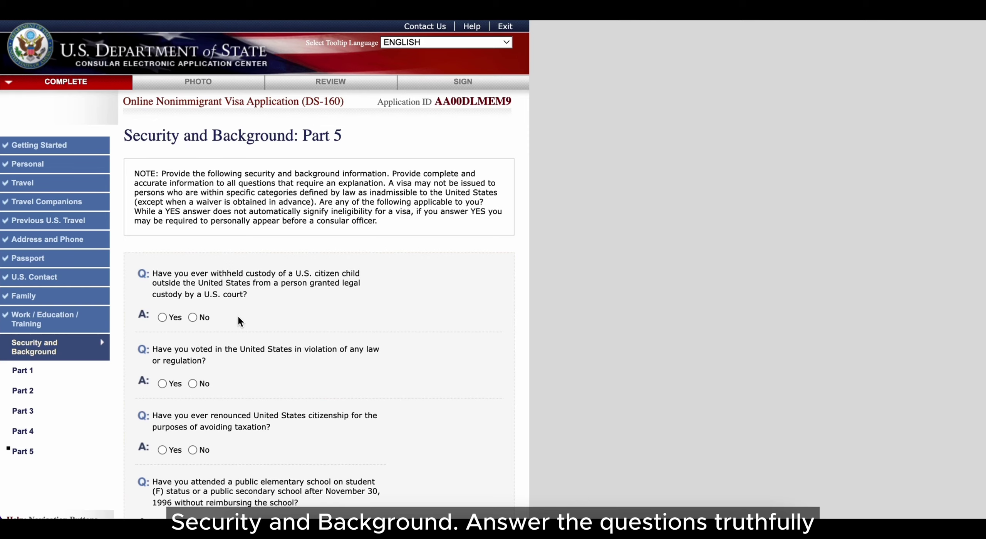
Step: Answer No to the Part 5 custody, voting, citizenship and school-reimbursement questions and continue
{"action": "left_click", "coordinate": [195, 318]}
{"action": "left_click", "coordinate": [193, 383]}
{"action": "left_click", "coordinate": [192, 450]}
{"action": "scroll", "coordinate": [254, 457], "scroll_direction": "down", "scroll_amount": 3}
{"action": "left_click", "coordinate": [192, 443]}
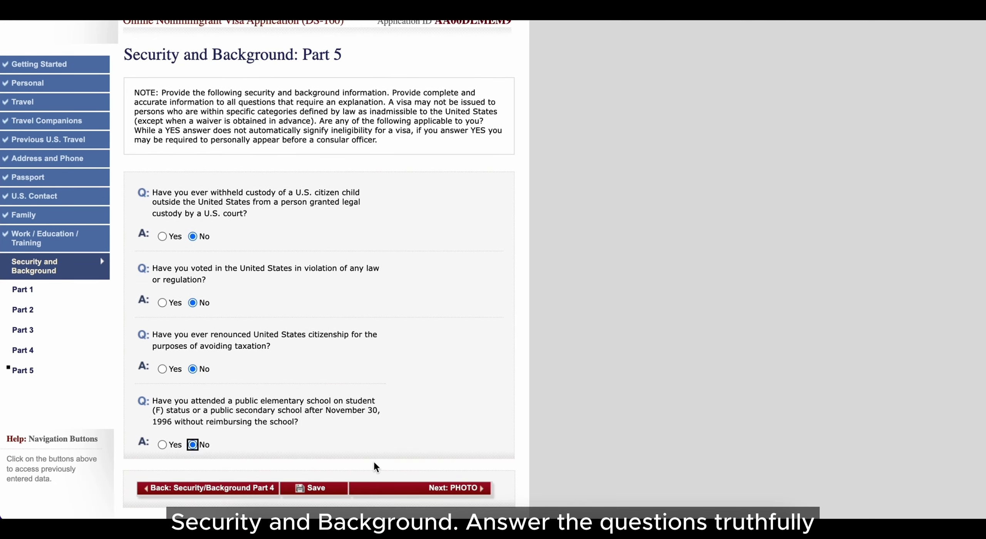
{"action": "left_click", "coordinate": [443, 487]}
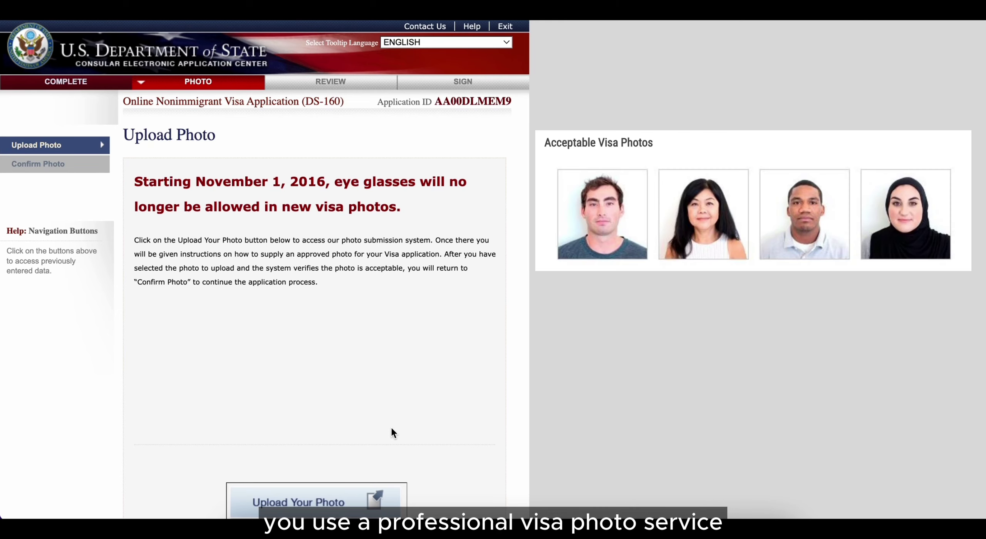
Step: Choose portrait-small.jpg in the photo submission system and upload it for the quality check
{"action": "scroll", "coordinate": [390, 427], "scroll_direction": "down", "scroll_amount": 2}
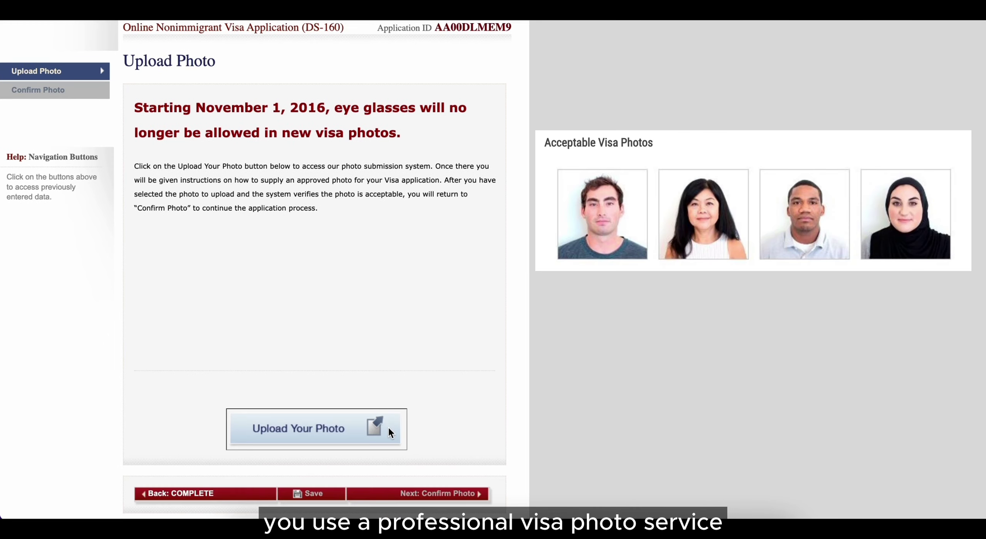
{"action": "left_click", "coordinate": [371, 426]}
{"action": "left_click", "coordinate": [213, 423]}
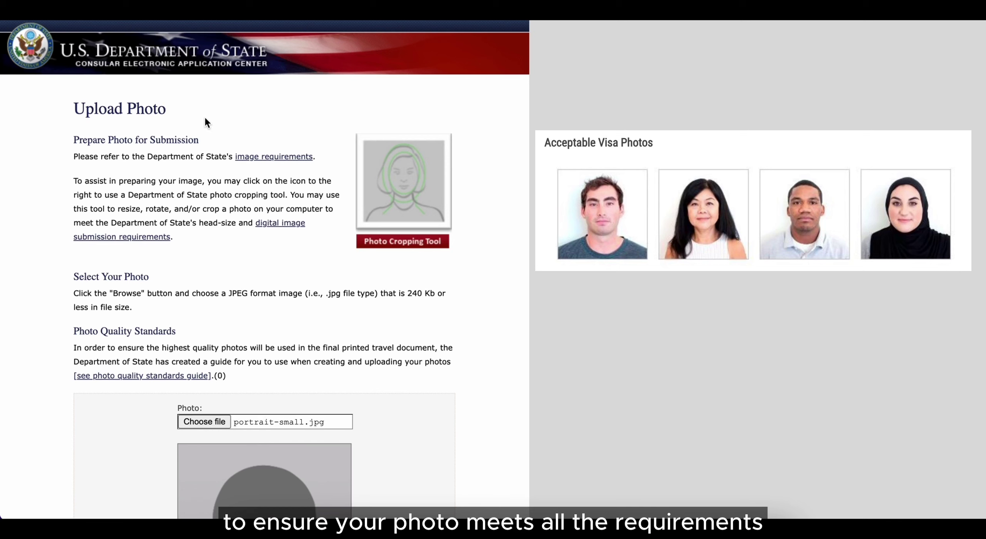
{"action": "scroll", "coordinate": [452, 261], "scroll_direction": "down", "scroll_amount": 5}
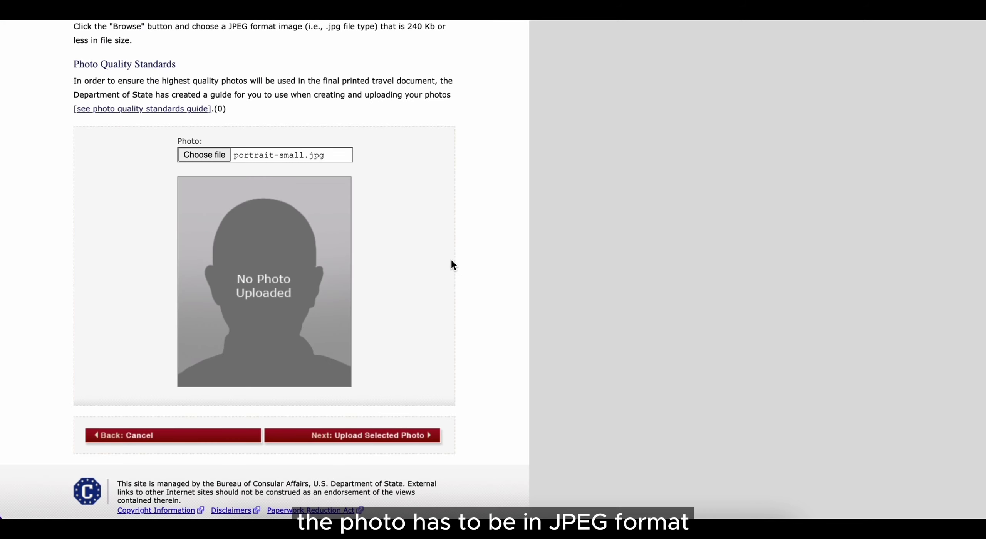
{"action": "left_click", "coordinate": [352, 436]}
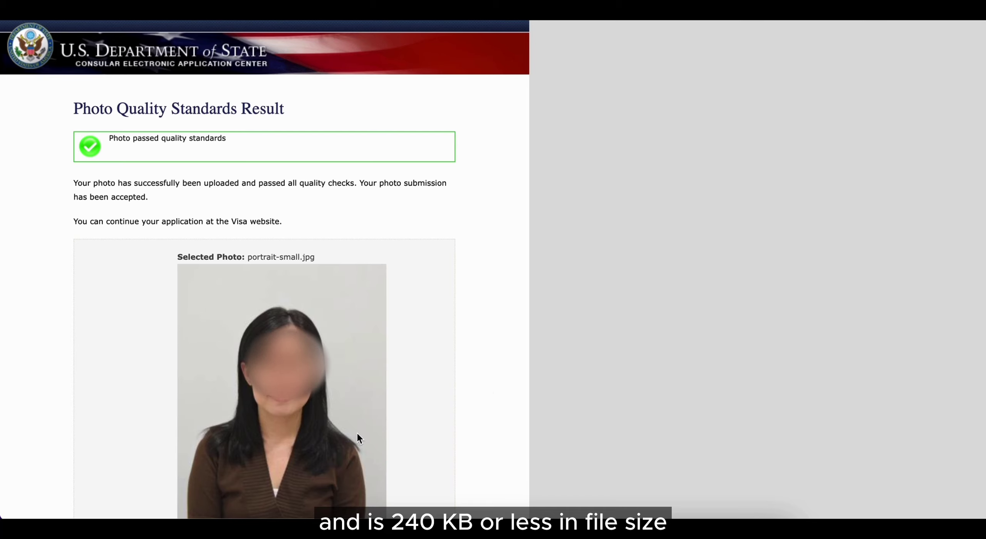
{"action": "scroll", "coordinate": [499, 382], "scroll_direction": "down", "scroll_amount": 3}
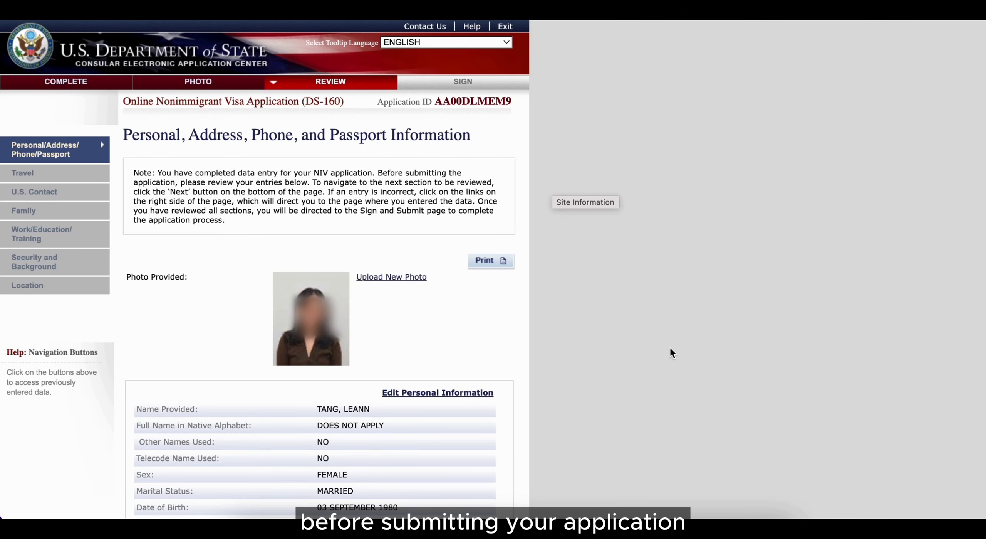
Step: Advance through the Travel, U.S. Contact, Family, Work/Education, Security and Location reviews to Sign and Submit
{"action": "scroll", "coordinate": [670, 346], "scroll_direction": "down", "scroll_amount": 15}
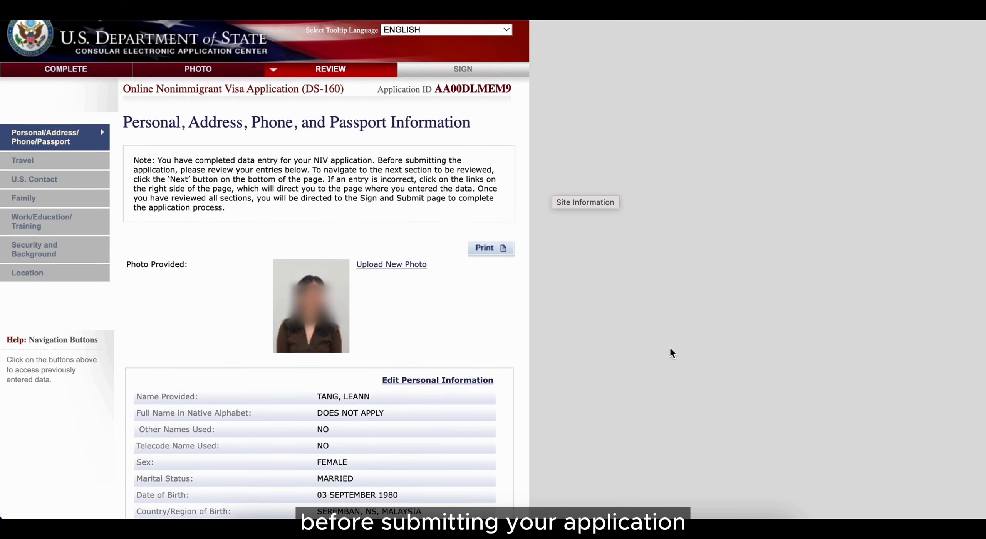
{"action": "left_click", "coordinate": [476, 426]}
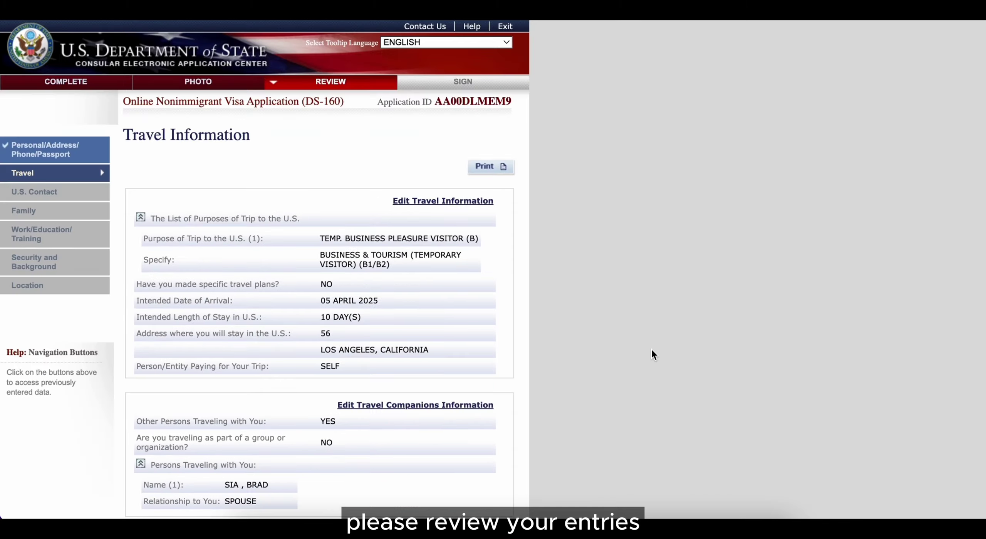
{"action": "scroll", "coordinate": [651, 352], "scroll_direction": "down", "scroll_amount": 15}
{"action": "left_click", "coordinate": [441, 405]}
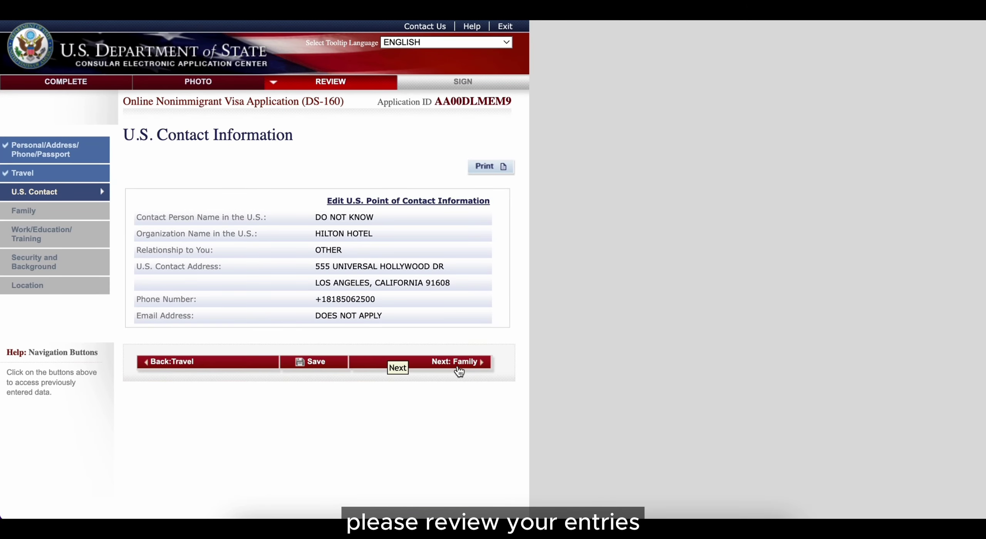
{"action": "left_click", "coordinate": [455, 362]}
{"action": "scroll", "coordinate": [447, 385], "scroll_direction": "down", "scroll_amount": 5}
{"action": "left_click", "coordinate": [434, 405]}
{"action": "scroll", "coordinate": [434, 409], "scroll_direction": "down", "scroll_amount": 15}
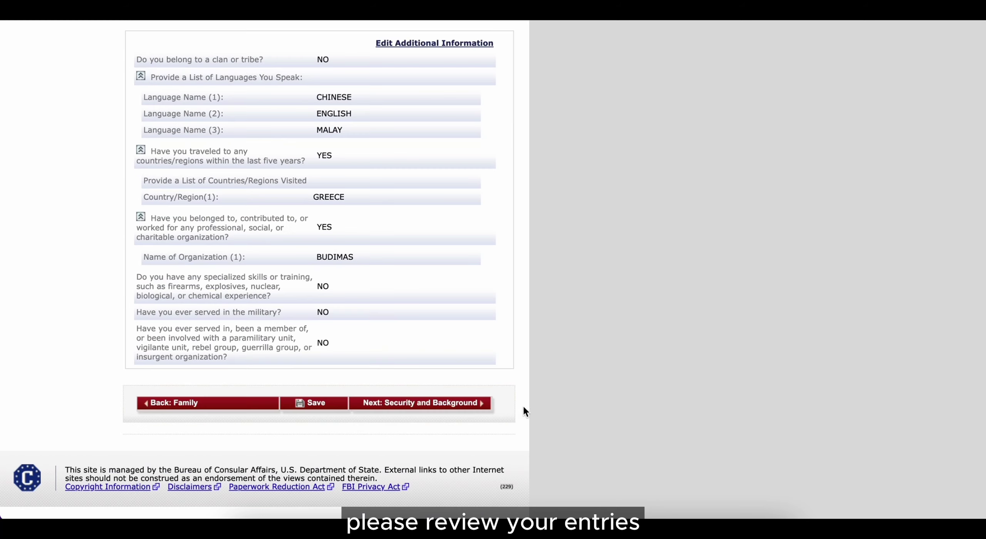
{"action": "left_click", "coordinate": [481, 404]}
{"action": "scroll", "coordinate": [613, 408], "scroll_direction": "down", "scroll_amount": 15}
{"action": "left_click", "coordinate": [451, 403]}
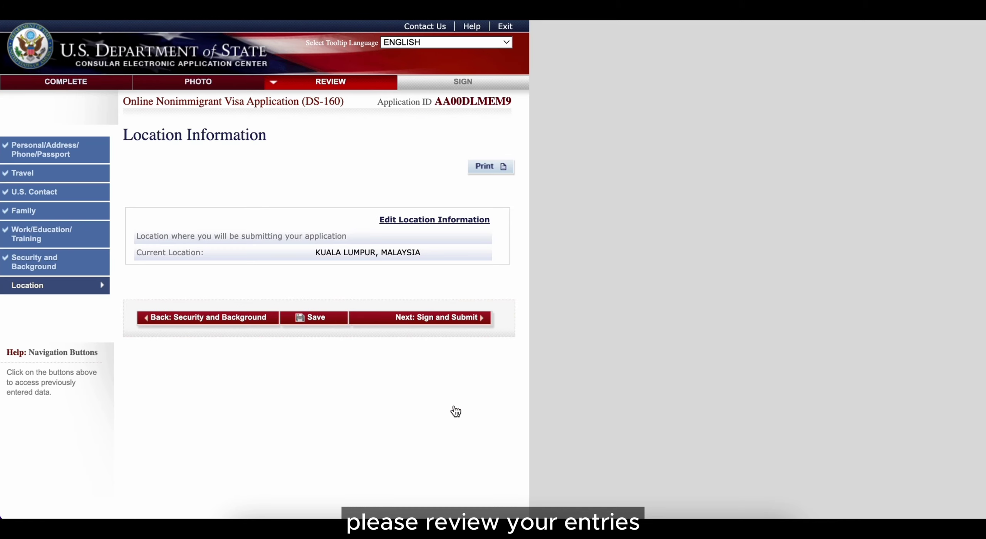
{"action": "left_click", "coordinate": [469, 324]}
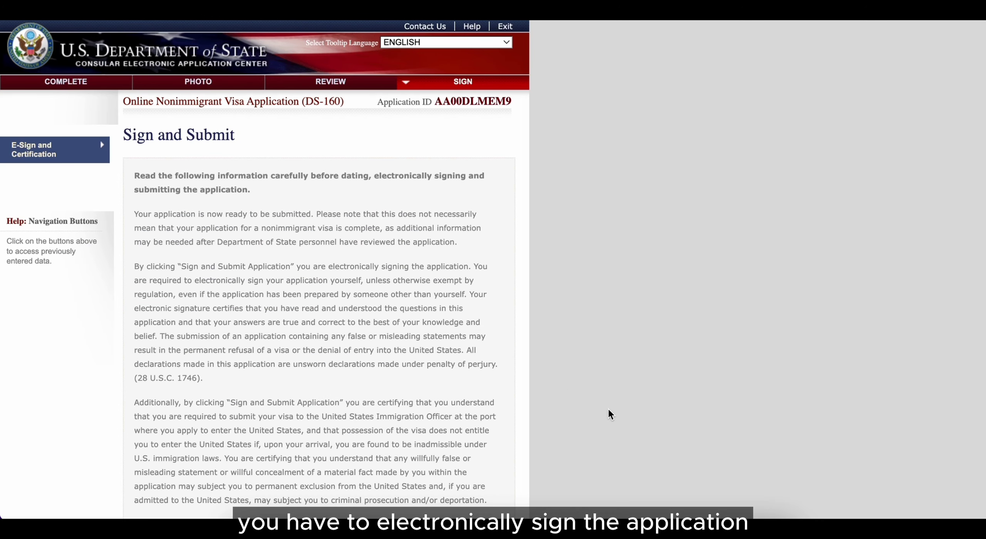
Step: Answer No to preparer assistance, enter the required passport details, and sign and submit the application
{"action": "scroll", "coordinate": [609, 409], "scroll_direction": "down", "scroll_amount": 15}
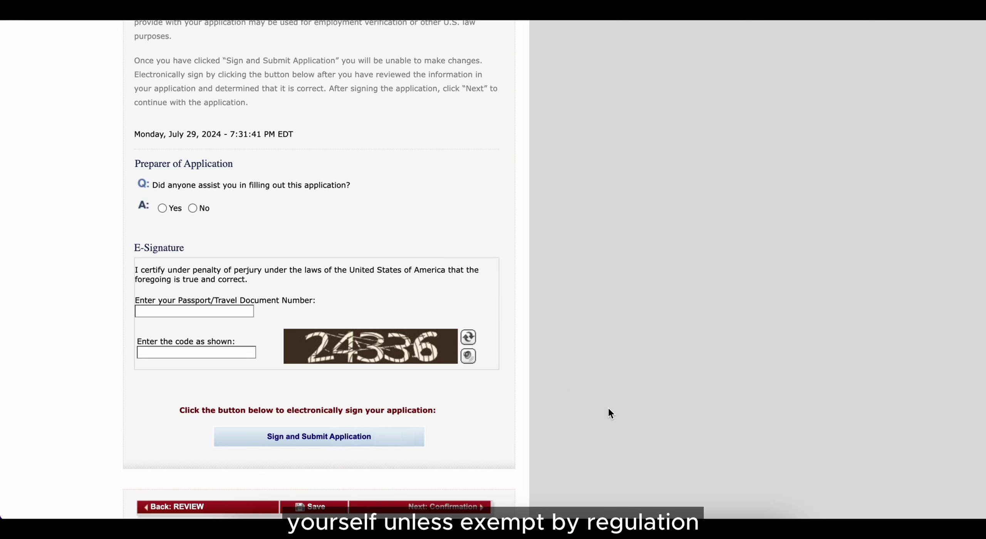
{"action": "scroll", "coordinate": [608, 409], "scroll_direction": "down", "scroll_amount": 3}
{"action": "left_click", "coordinate": [193, 107]}
{"action": "scroll", "coordinate": [342, 362], "scroll_direction": "down", "scroll_amount": 8}
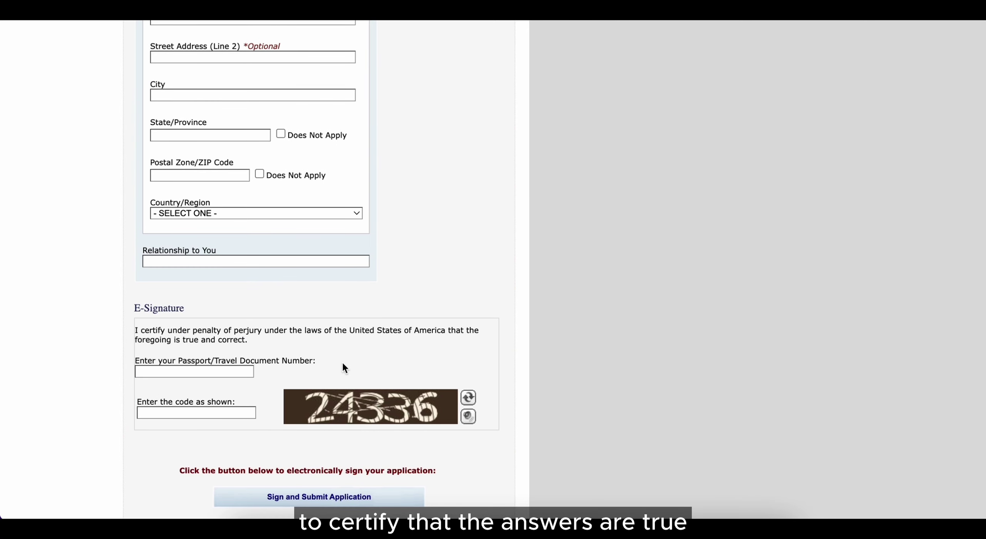
{"action": "scroll", "coordinate": [342, 360], "scroll_direction": "up", "scroll_amount": 5}
{"action": "left_click", "coordinate": [192, 209]}
{"action": "left_click", "coordinate": [192, 208]}
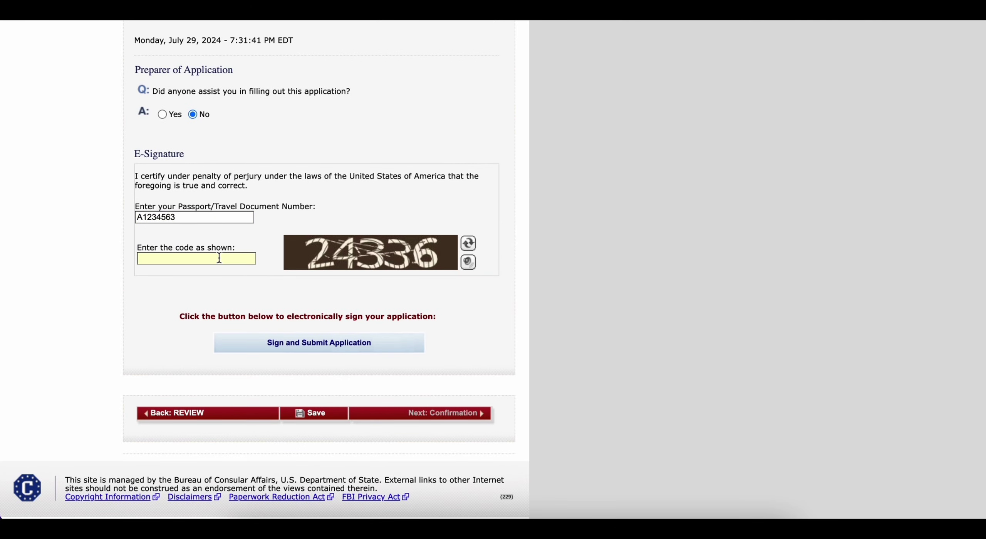
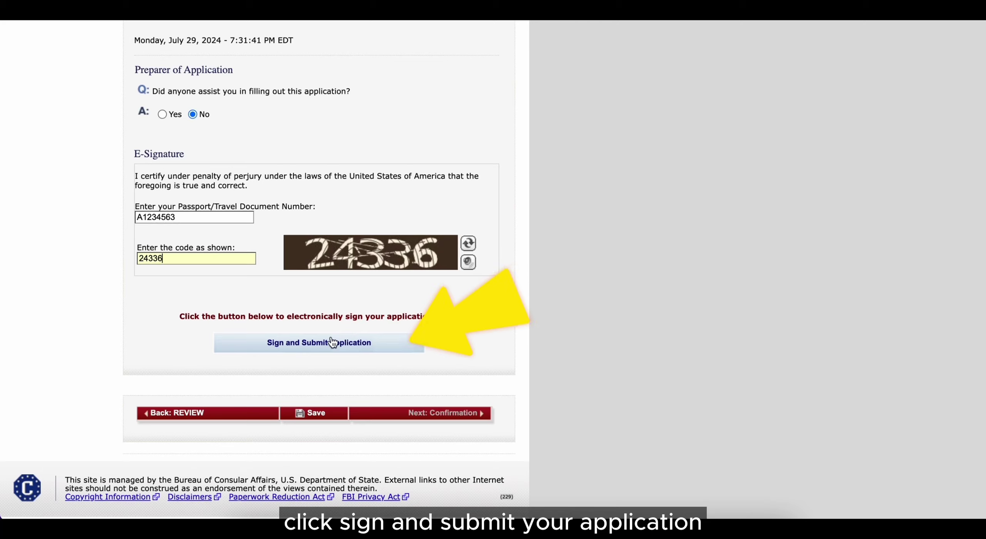
{"action": "left_click", "coordinate": [385, 352]}
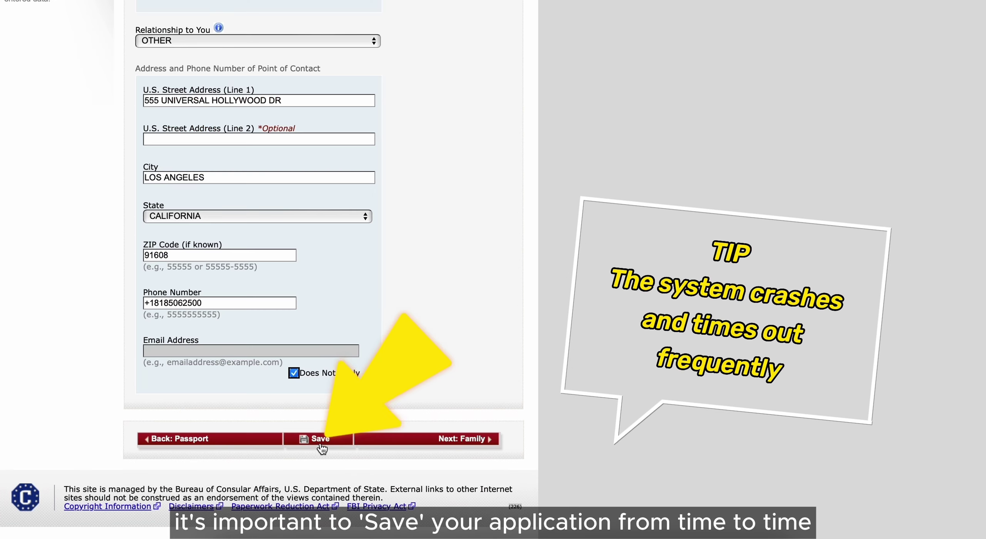
Step: Save the U.S. Contact page with its address, city, state, ZIP and phone filled in
{"action": "left_click", "coordinate": [320, 439]}
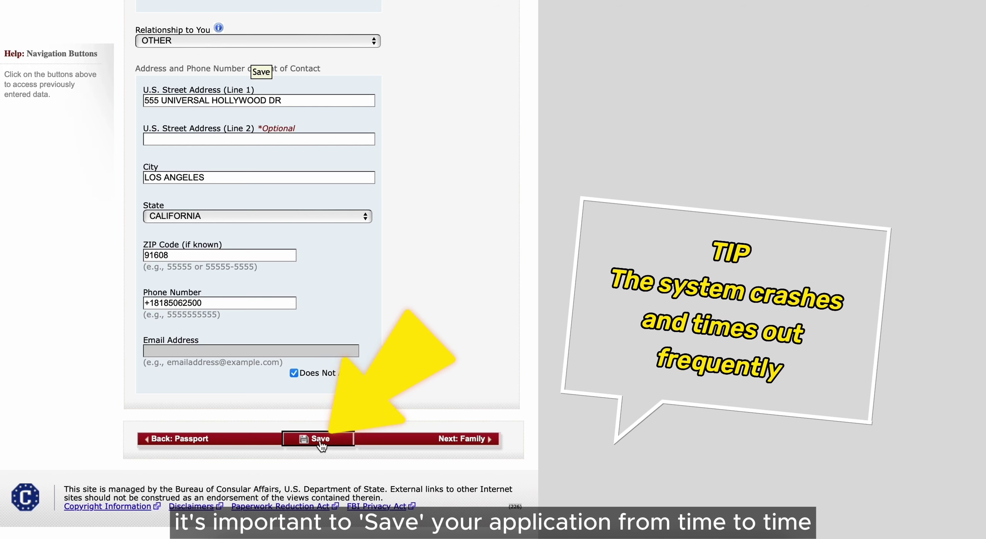